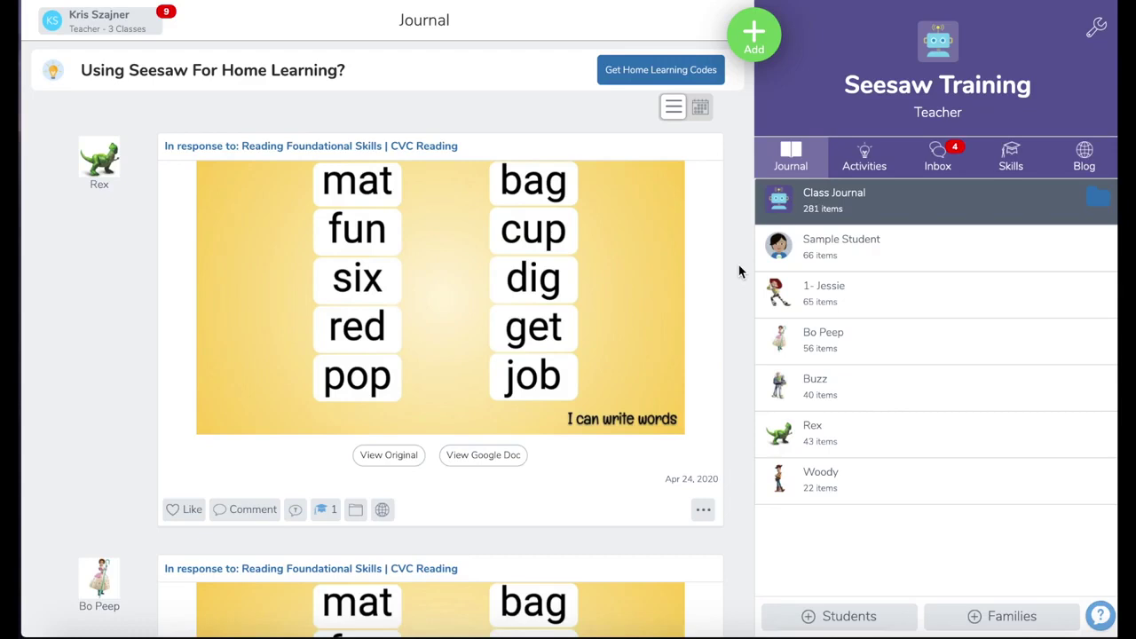
# Step: Open the Add (+) menu in the Seesaw Training class journal
pyautogui.click(753, 36)
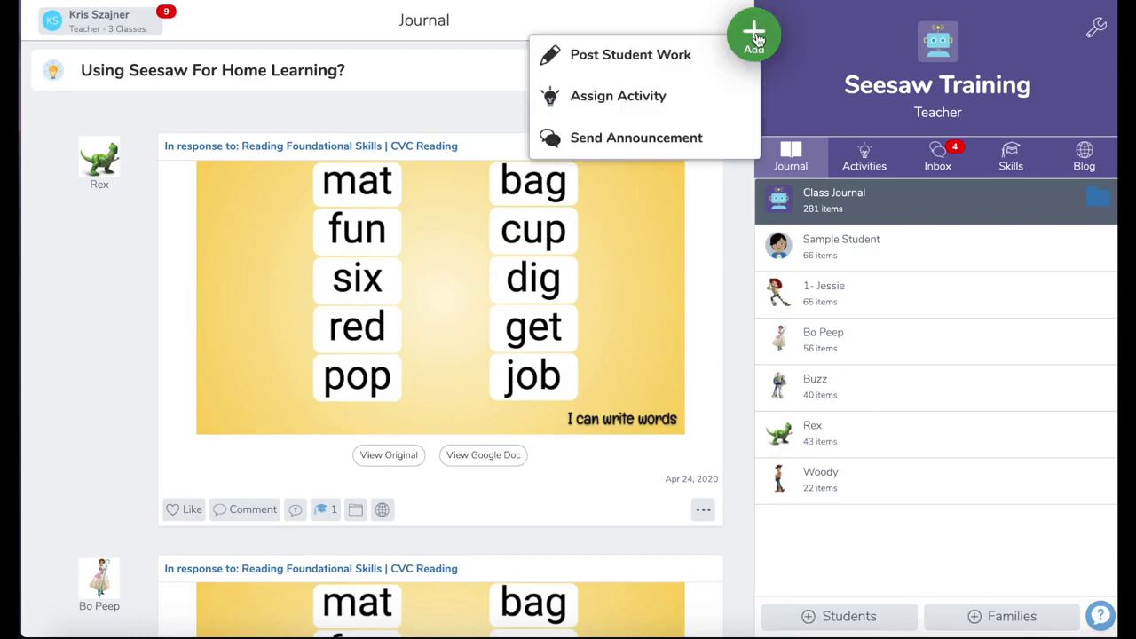
# Step: Start a new activity from scratch named 'Addition Find'
pyautogui.click(686, 105)
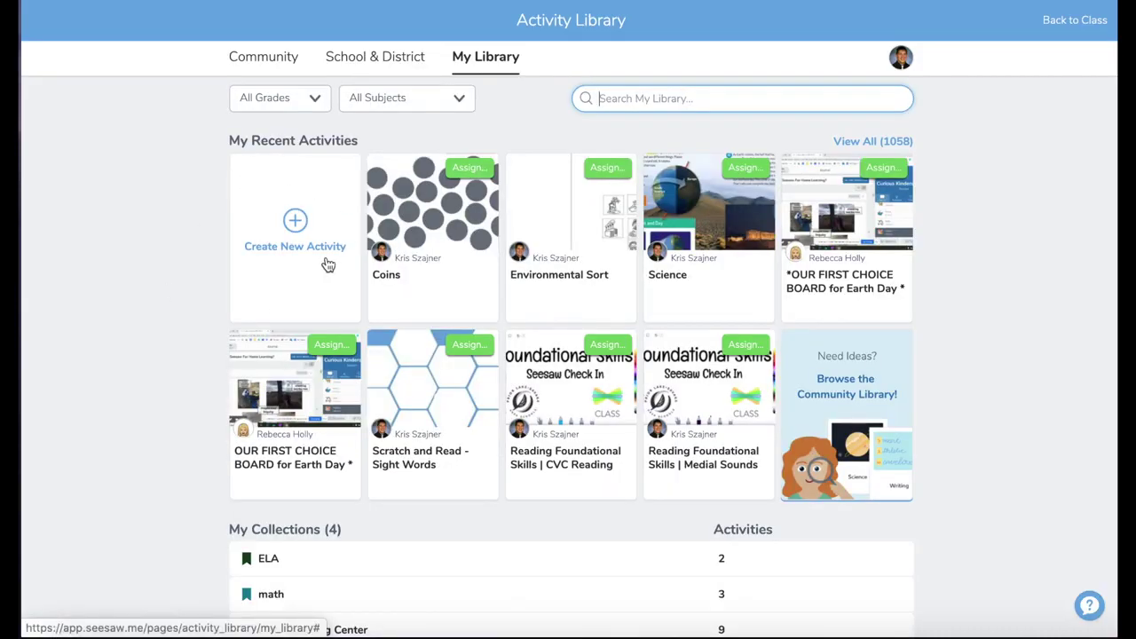
pyautogui.click(326, 262)
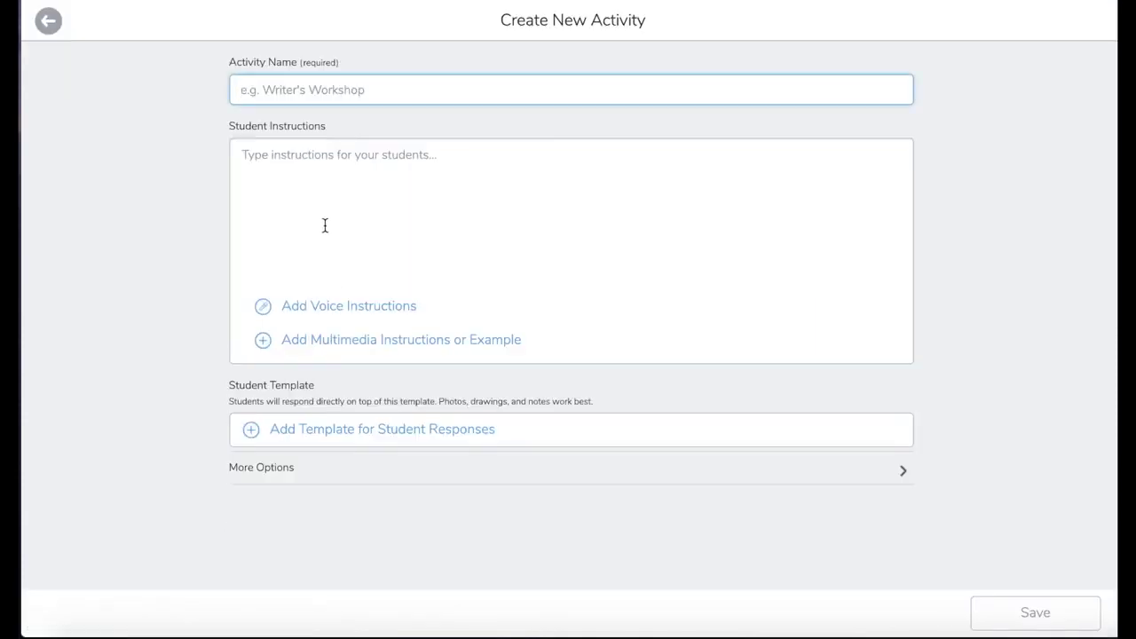
pyautogui.write('Addition')
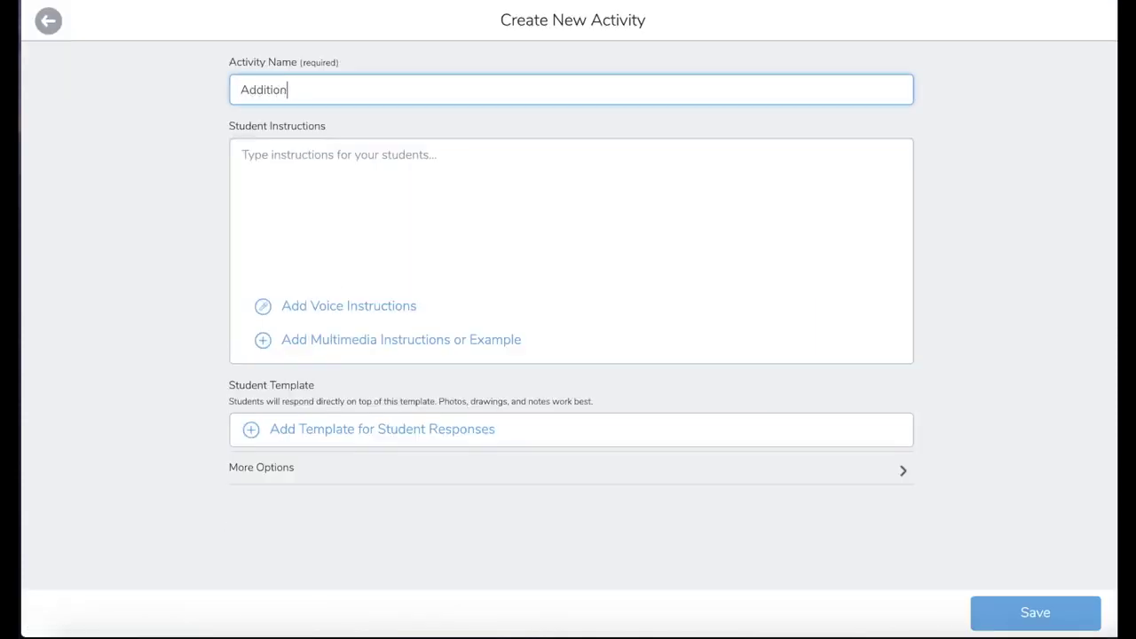
pyautogui.write(' Findd')
pyautogui.press('BackSpace')
# Step: Paste in the five numbered student instructions and choose to add a student response template
pyautogui.click(282, 155)
pyautogui.write('1. Click on :add: 2. Click on :move: 3. Move the Spotlight around and discover your problems. 4. Click on :mic: and solve each problem 5. Click on :check: to turn in your work')
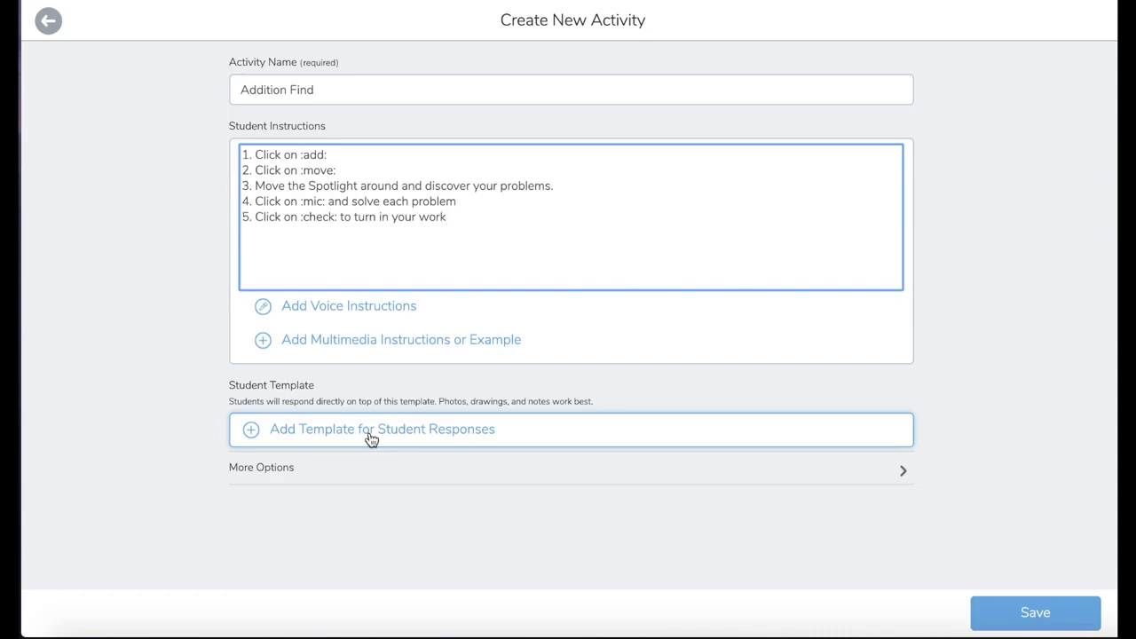
pyautogui.click(511, 433)
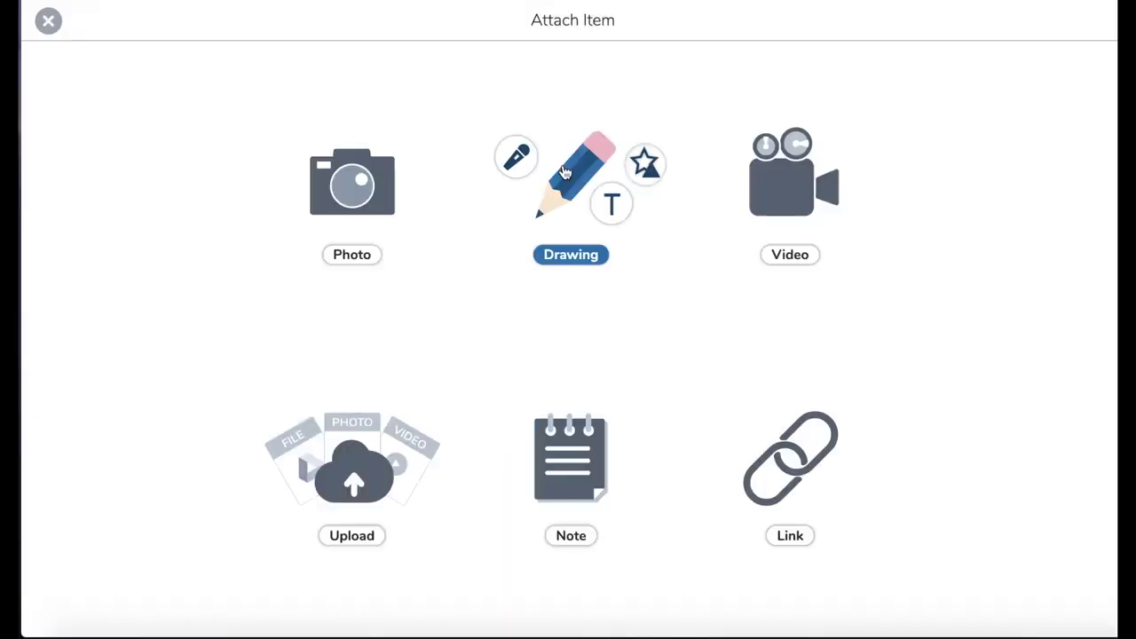
# Step: Make the template a blank drawing and add the title 'Use the Spotlight to Discover your Problems'
pyautogui.click(563, 171)
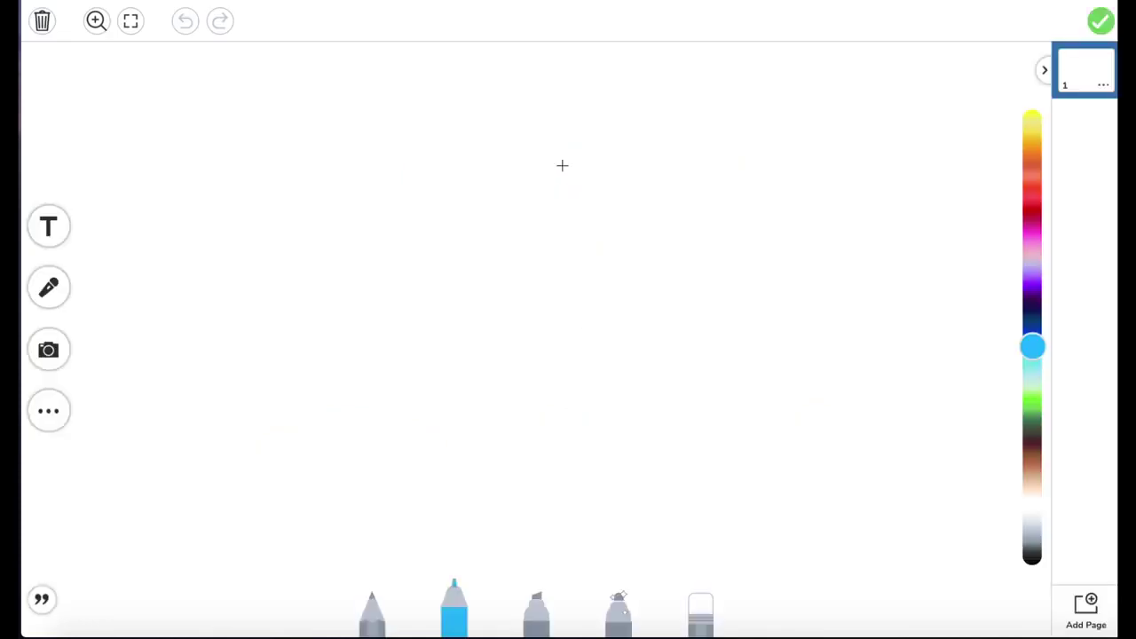
pyautogui.click(46, 227)
pyautogui.click(46, 227)
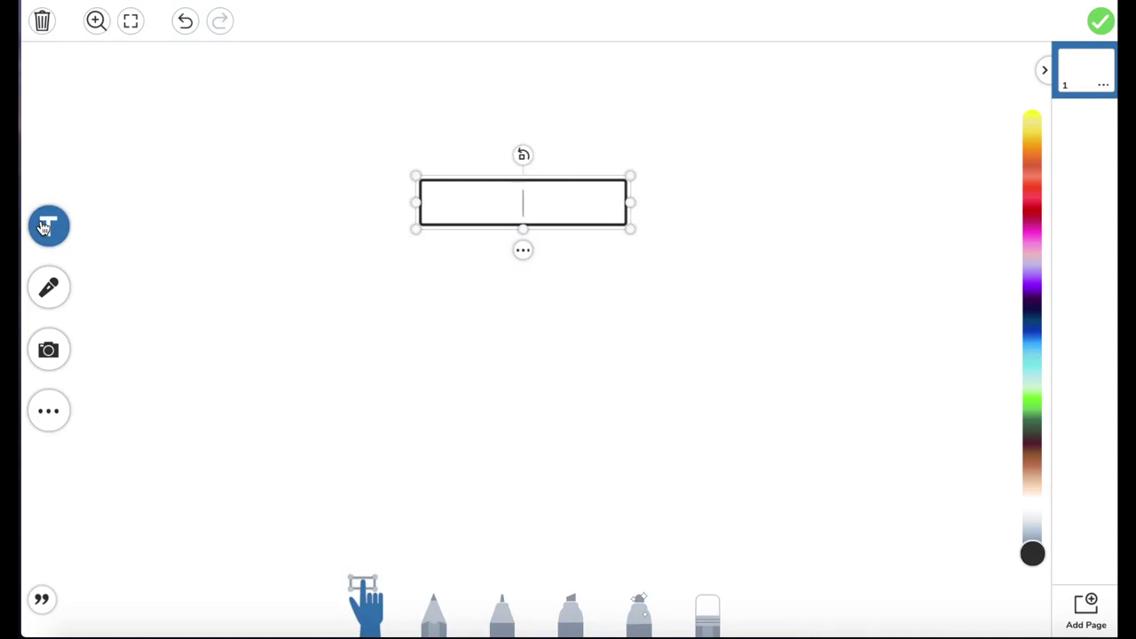
pyautogui.write('U')
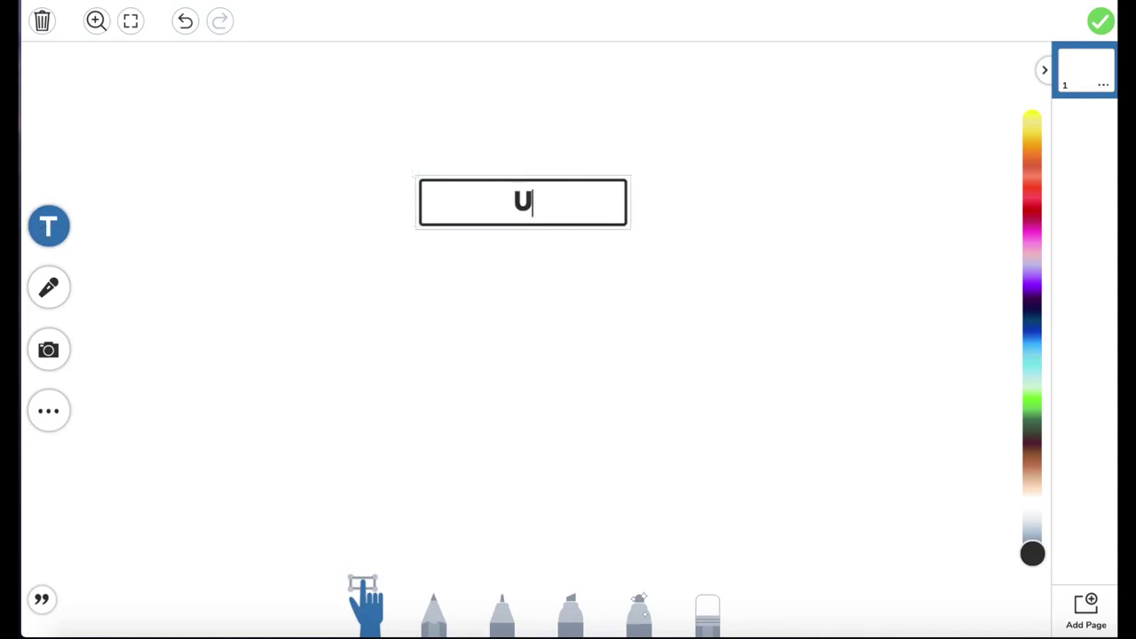
pyautogui.write('se the Spotl')
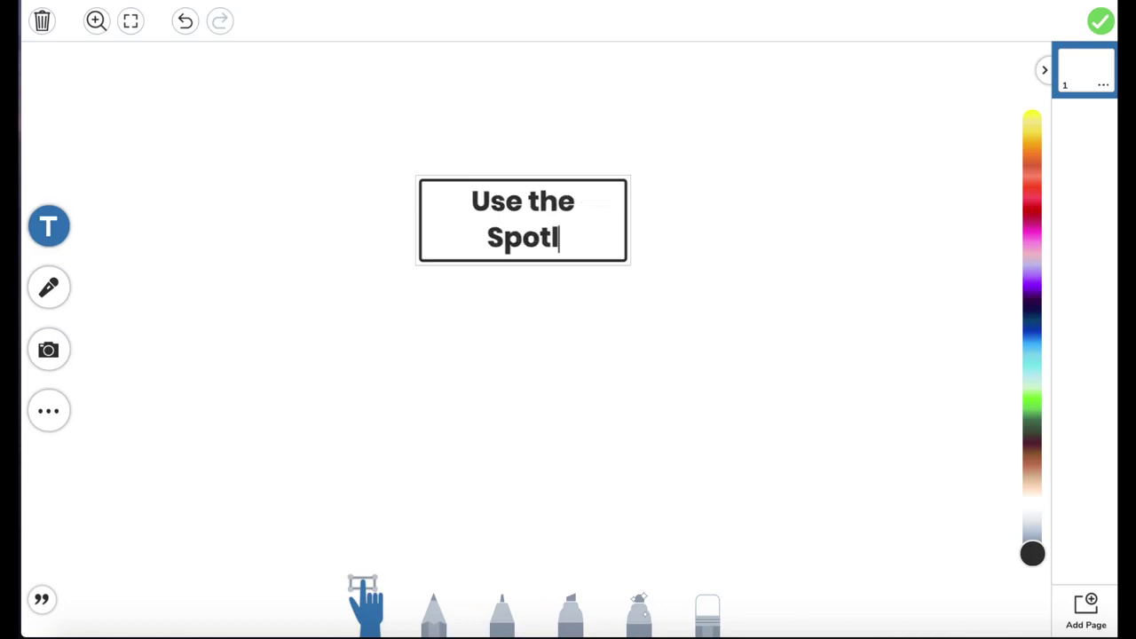
pyautogui.write('ight to Discover your Problems')
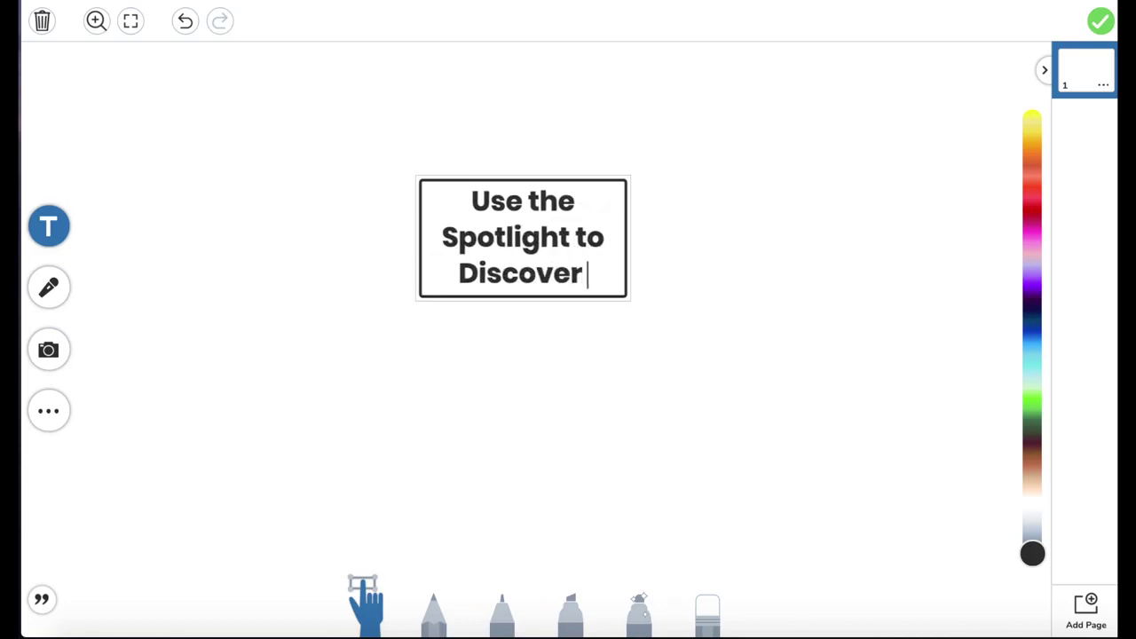
pyautogui.click(472, 283)
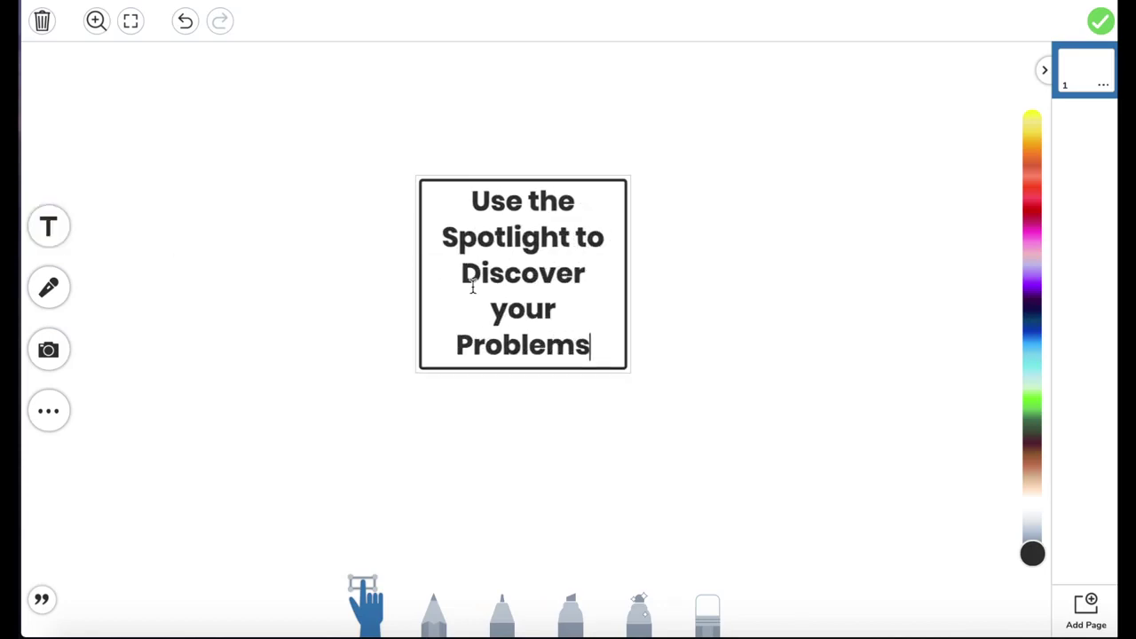
# Step: Widen the title to one line, move it to the top left, and lock it
pyautogui.moveTo(636, 274); pyautogui.dragTo(1017, 257)
pyautogui.moveTo(424, 223); pyautogui.dragTo(364, 222)
pyautogui.moveTo(601, 218); pyautogui.dragTo(276, 83)
pyautogui.click(366, 124)
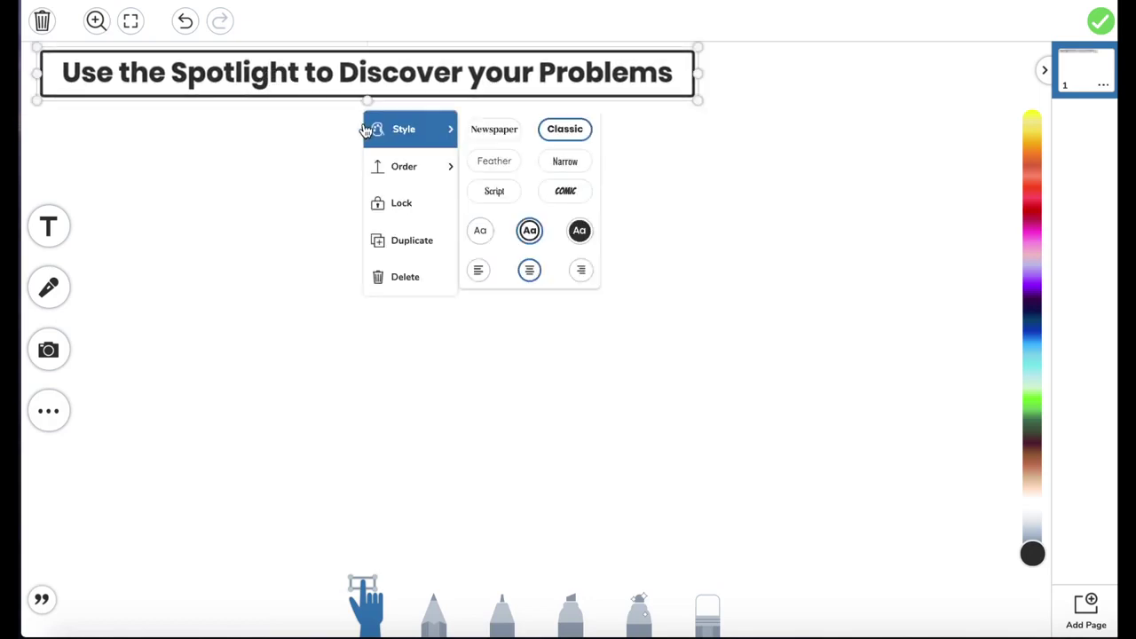
pyautogui.click(405, 212)
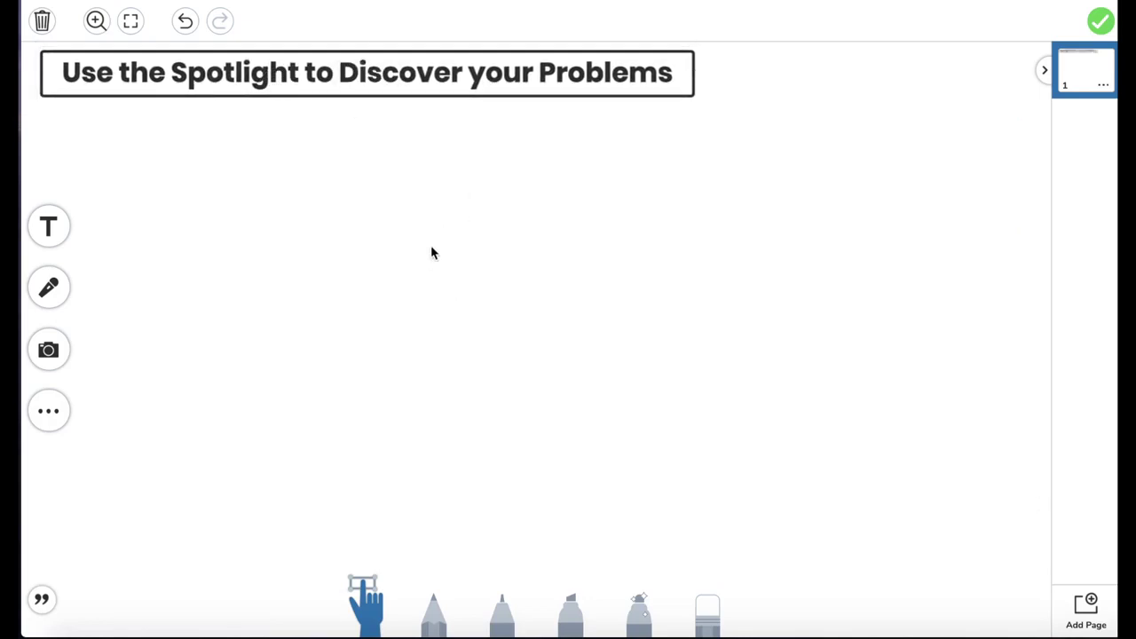
pyautogui.click(62, 409)
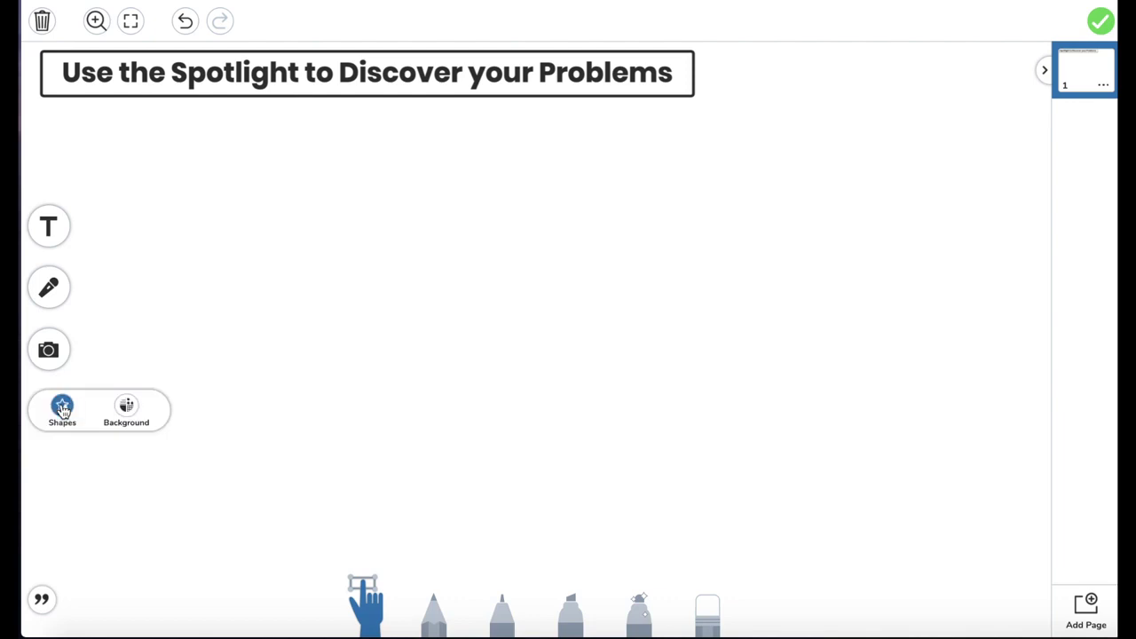
# Step: Add an arrow shape stretched beneath the title and colour it black
pyautogui.click(62, 409)
pyautogui.click(144, 398)
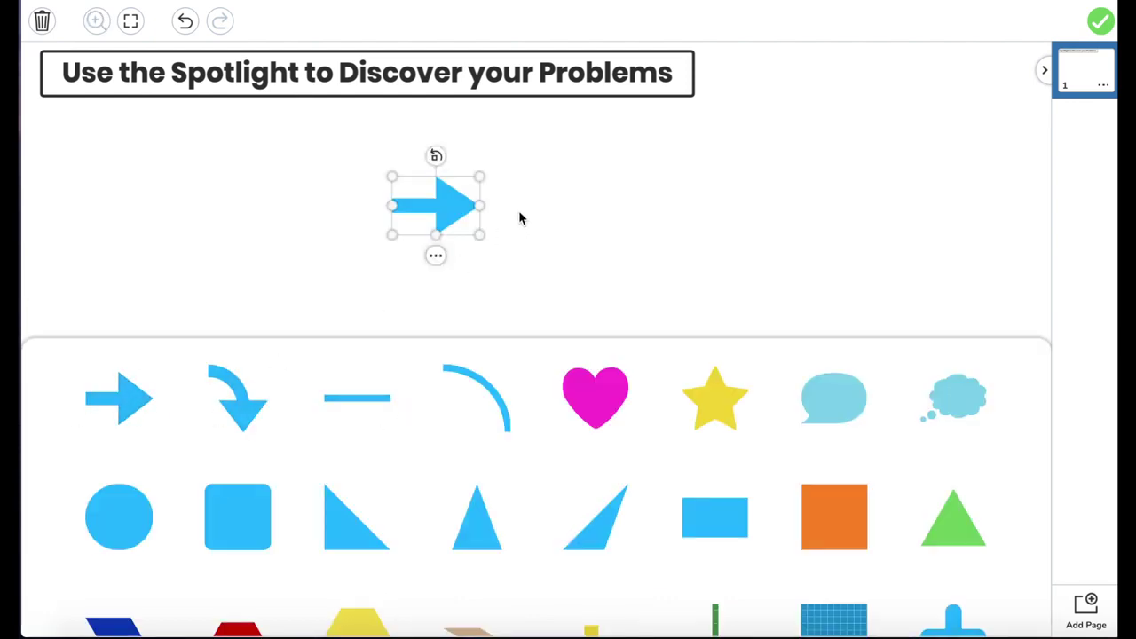
pyautogui.moveTo(443, 193)
pyautogui.mouseDown()
pyautogui.moveTo(700, 150)
pyautogui.moveTo(739, 121)
pyautogui.moveTo(88, 152)
pyautogui.moveTo(77, 142)
pyautogui.mouseUp()
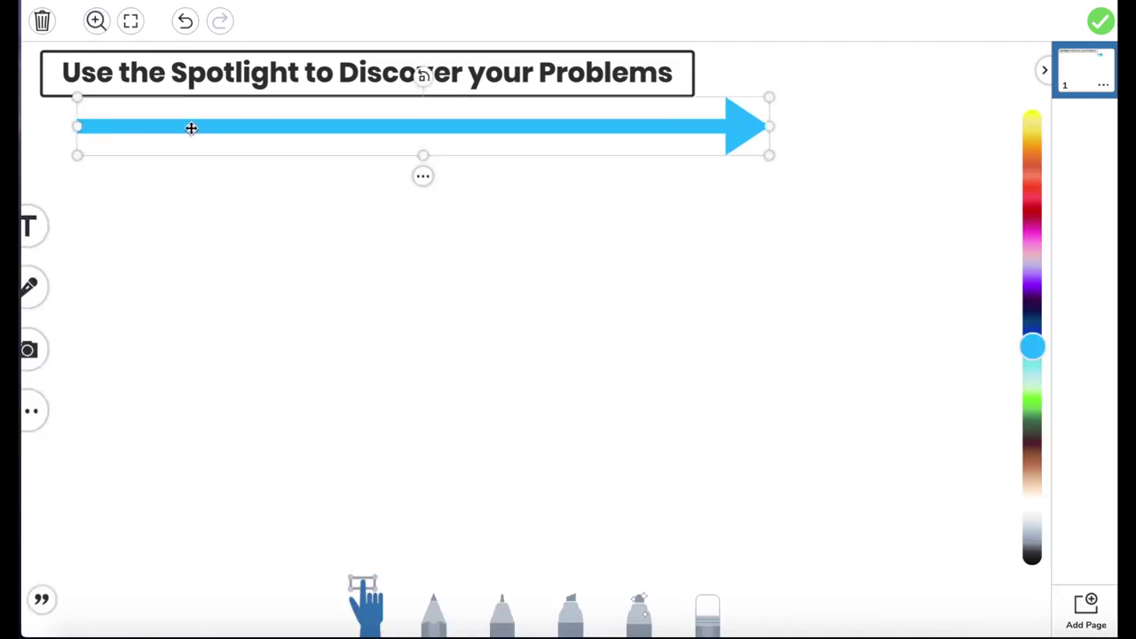
pyautogui.moveTo(191, 128); pyautogui.dragTo(211, 117)
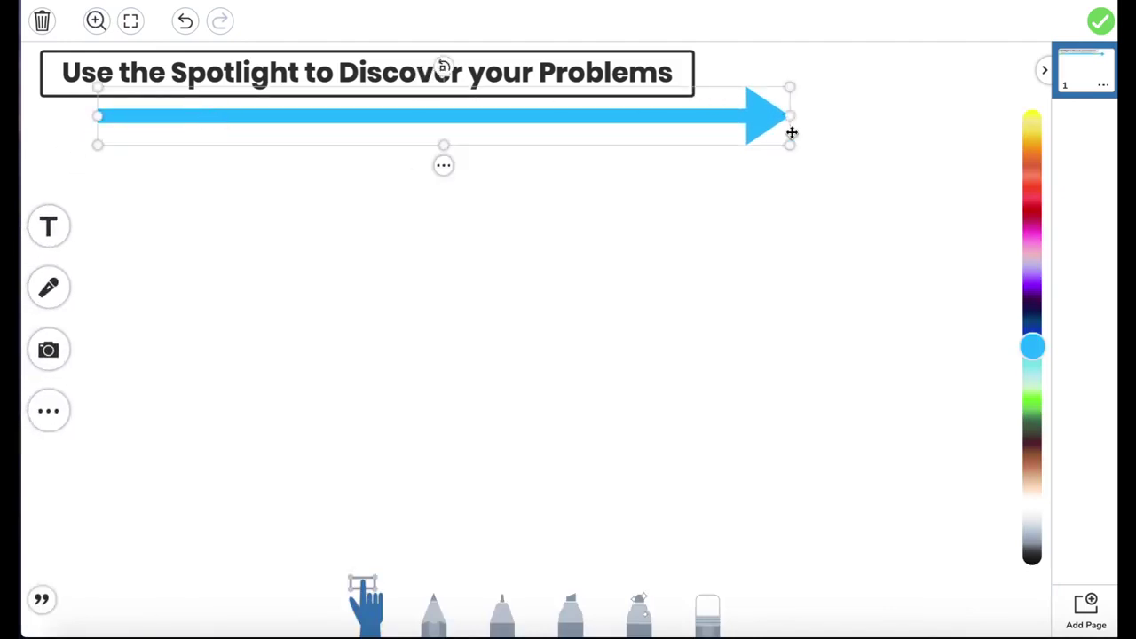
pyautogui.moveTo(1032, 347); pyautogui.dragTo(1032, 564)
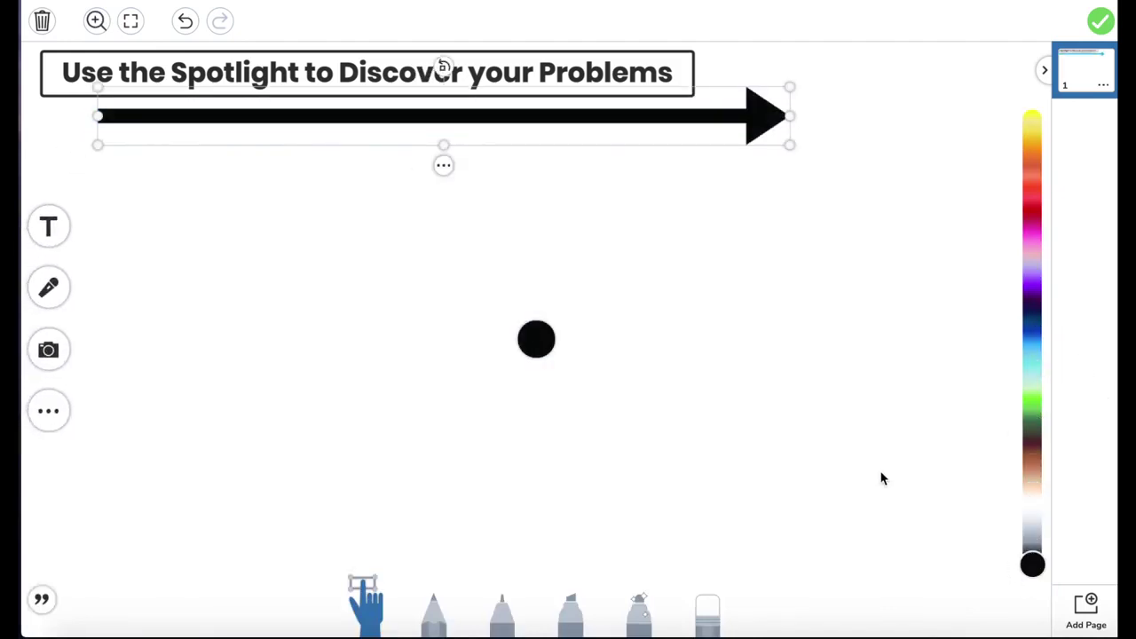
pyautogui.click(878, 470)
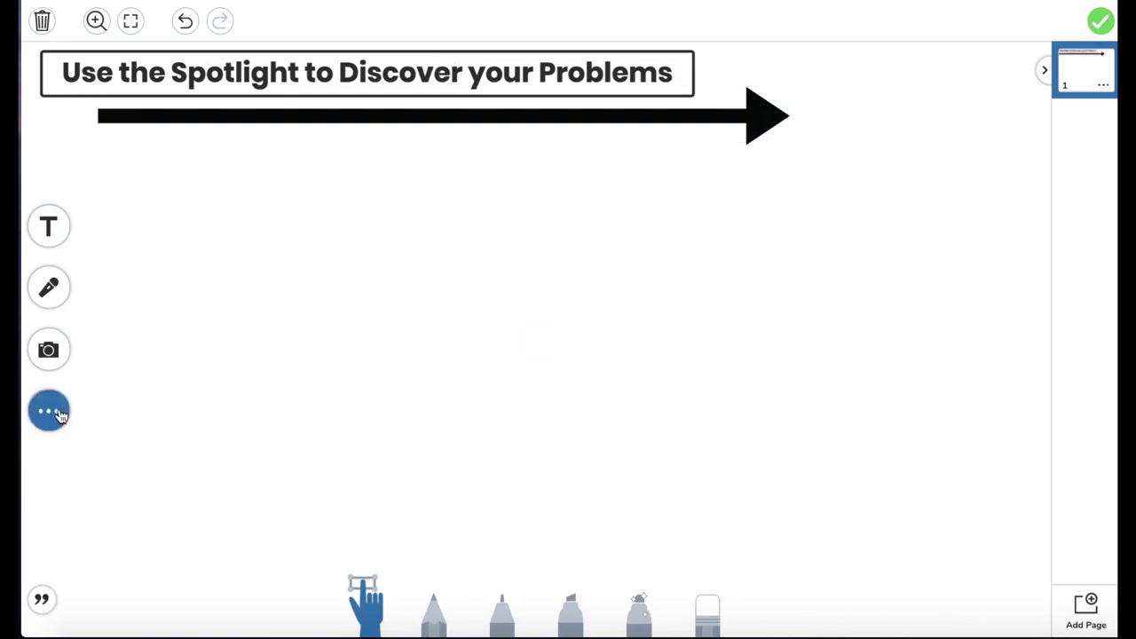
# Step: Add a circle just right of the arrow tip and colour it yellow
pyautogui.click(60, 414)
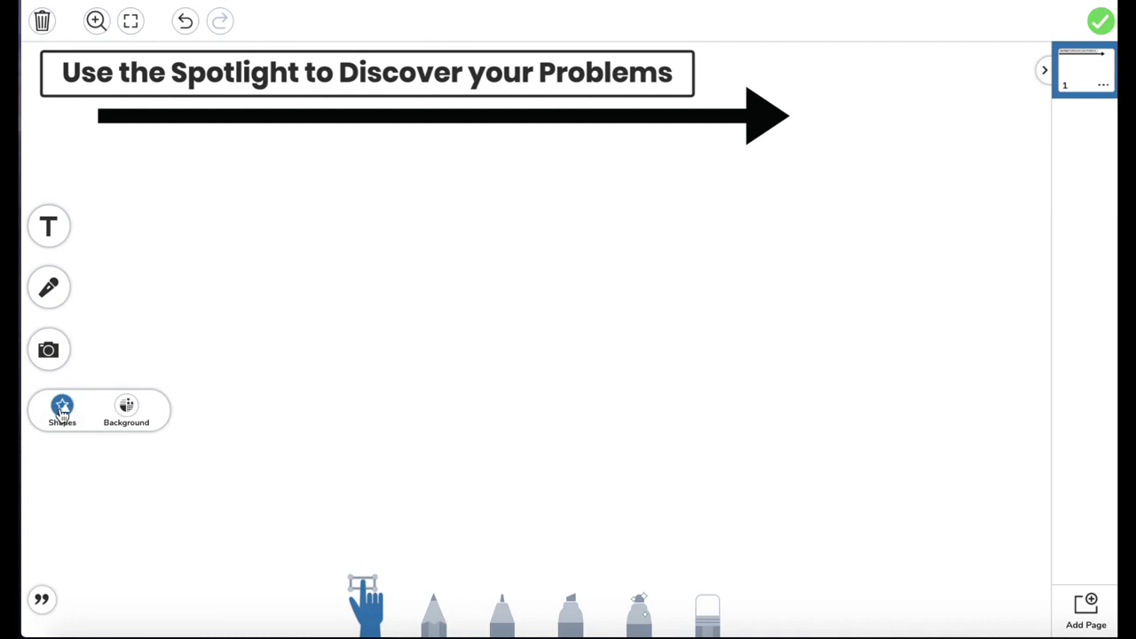
pyautogui.click(61, 413)
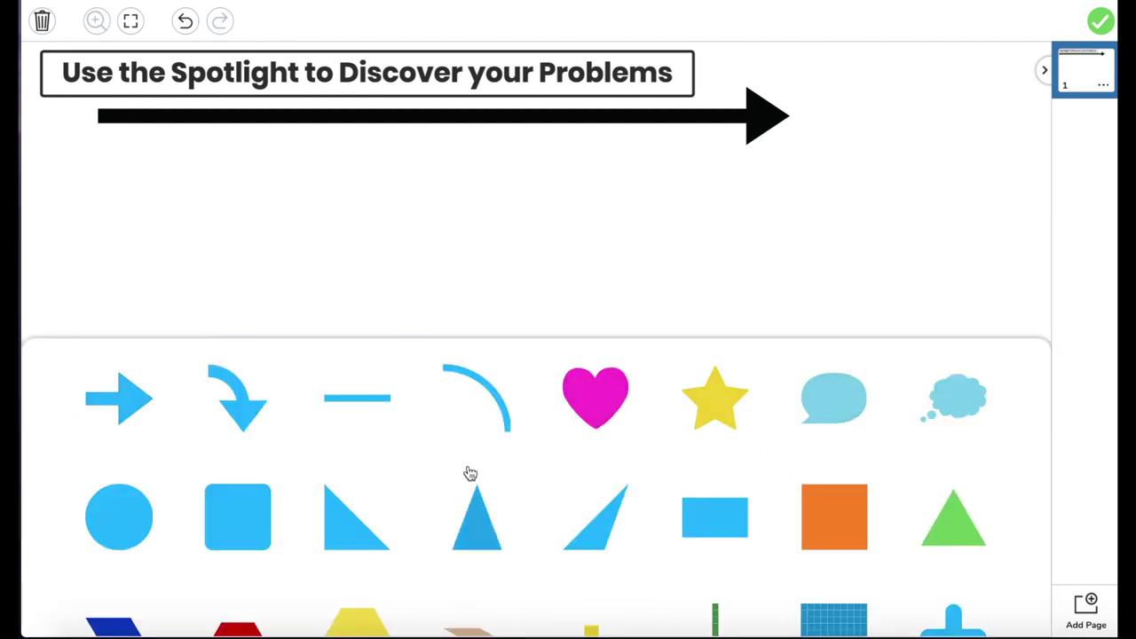
pyautogui.click(130, 525)
pyautogui.click(808, 246)
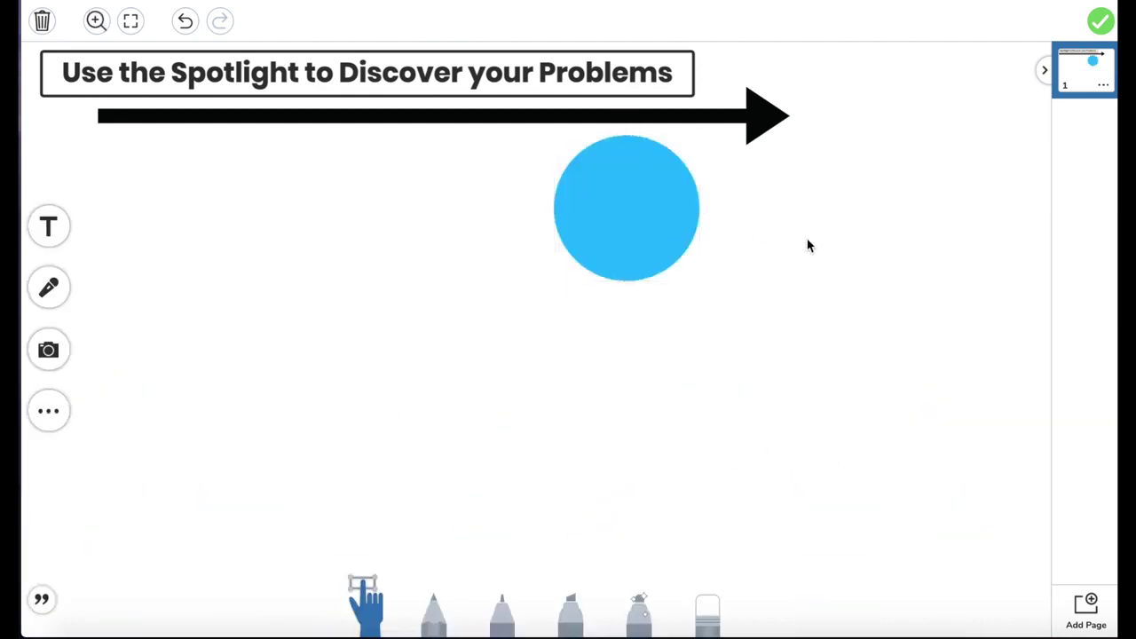
pyautogui.moveTo(656, 218); pyautogui.dragTo(905, 132)
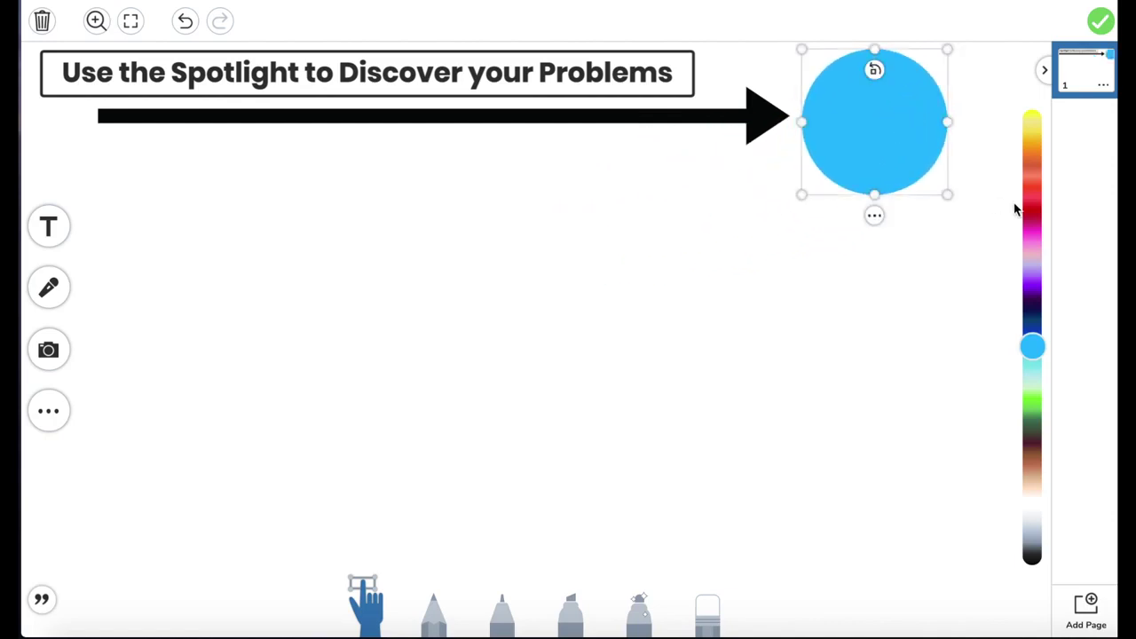
pyautogui.click(1029, 138)
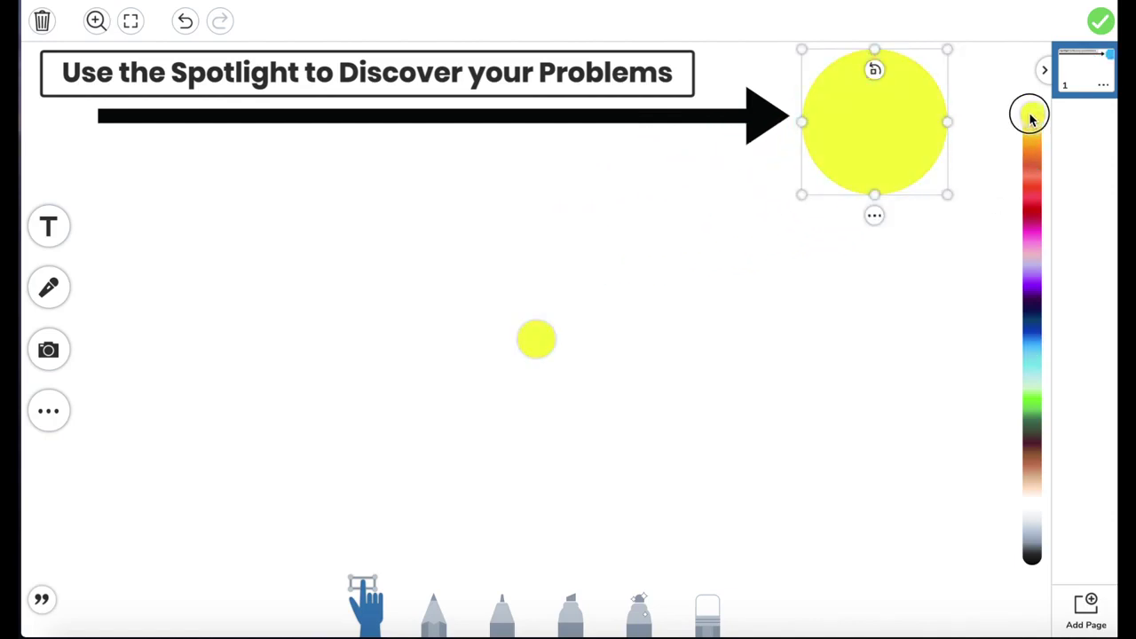
pyautogui.click(905, 273)
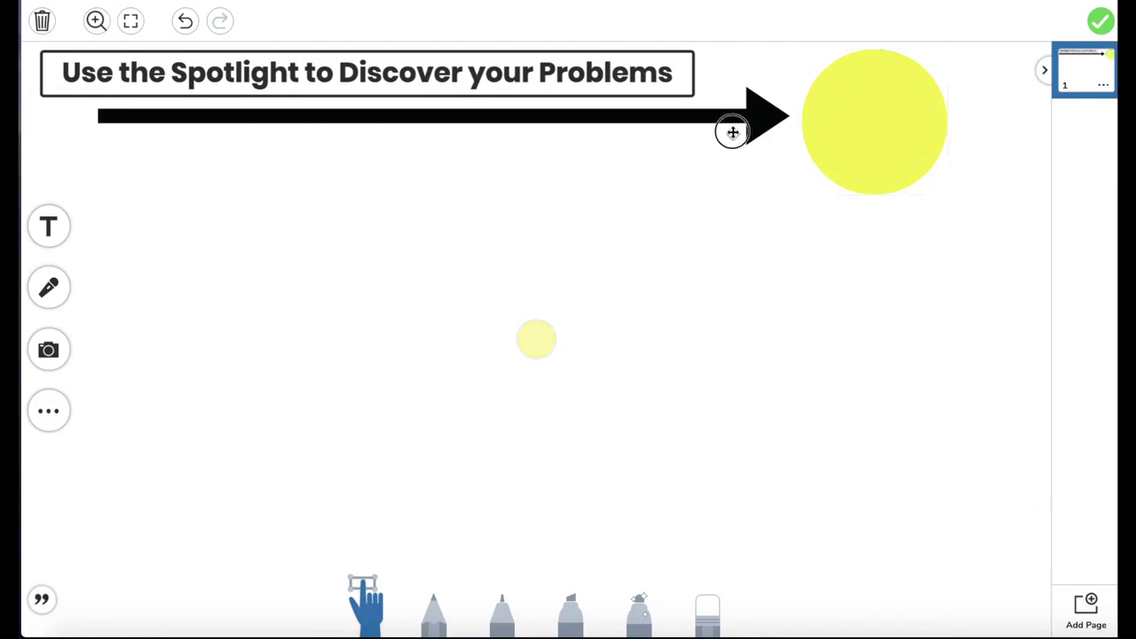
# Step: Lock the black arrow in place
pyautogui.click(730, 130)
pyautogui.click(442, 168)
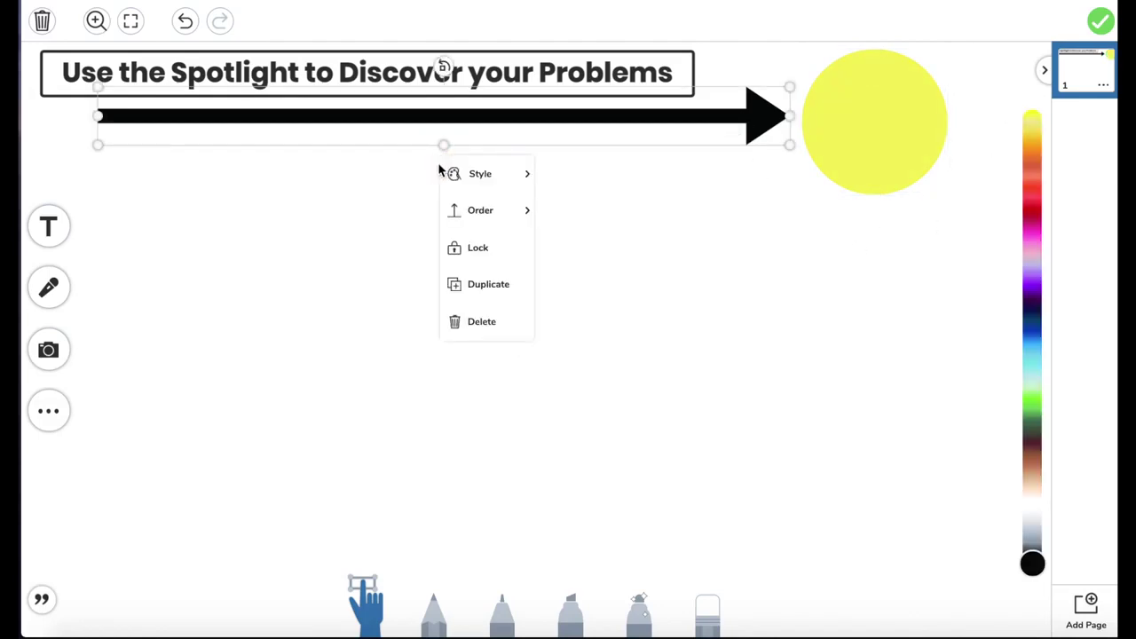
pyautogui.click(475, 248)
pyautogui.click(640, 302)
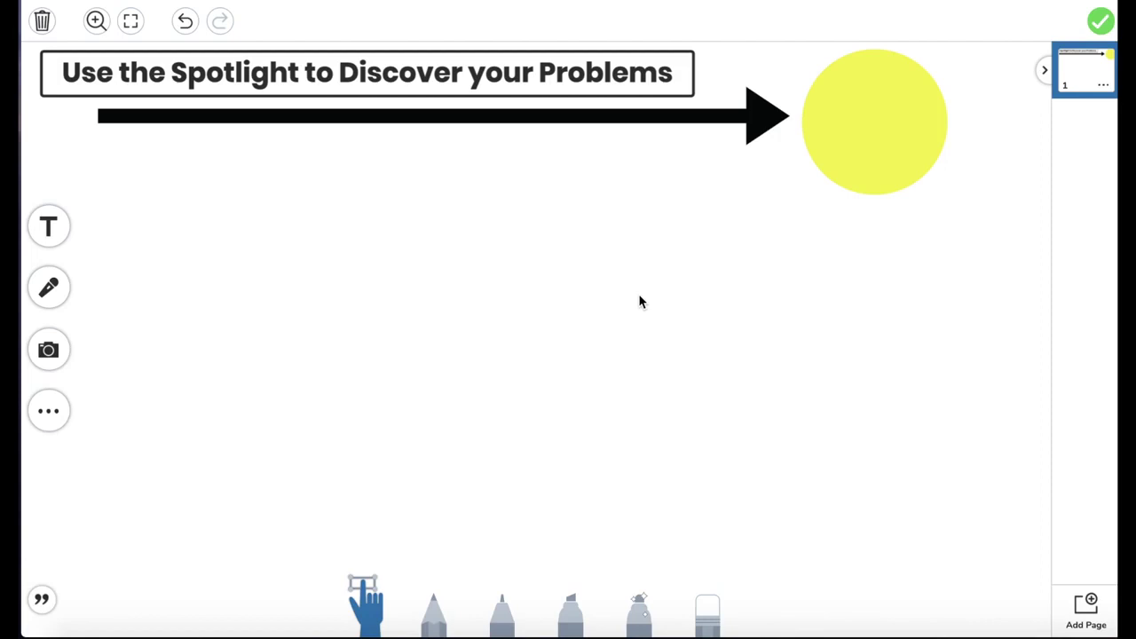
# Step: Add an orange square shape to the template
pyautogui.click(53, 410)
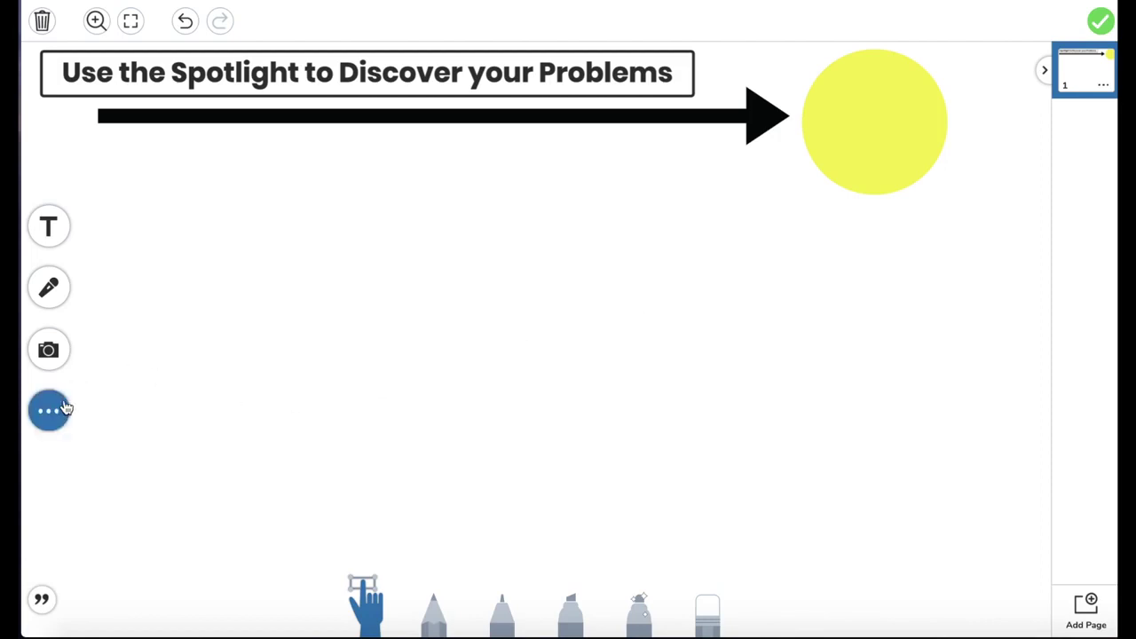
pyautogui.click(57, 421)
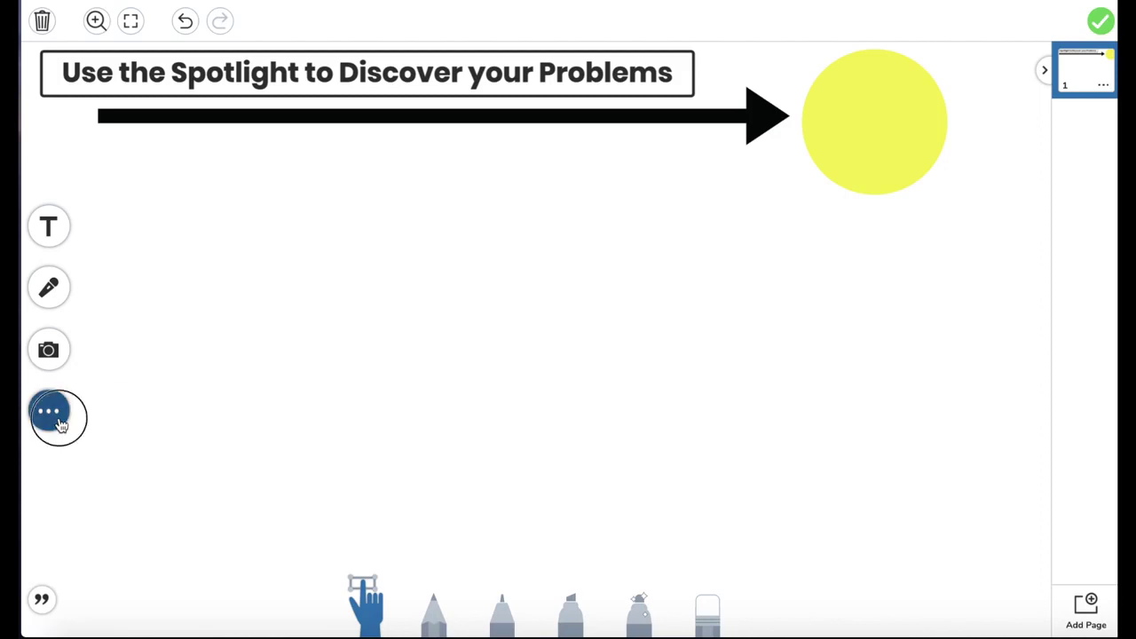
pyautogui.click(63, 416)
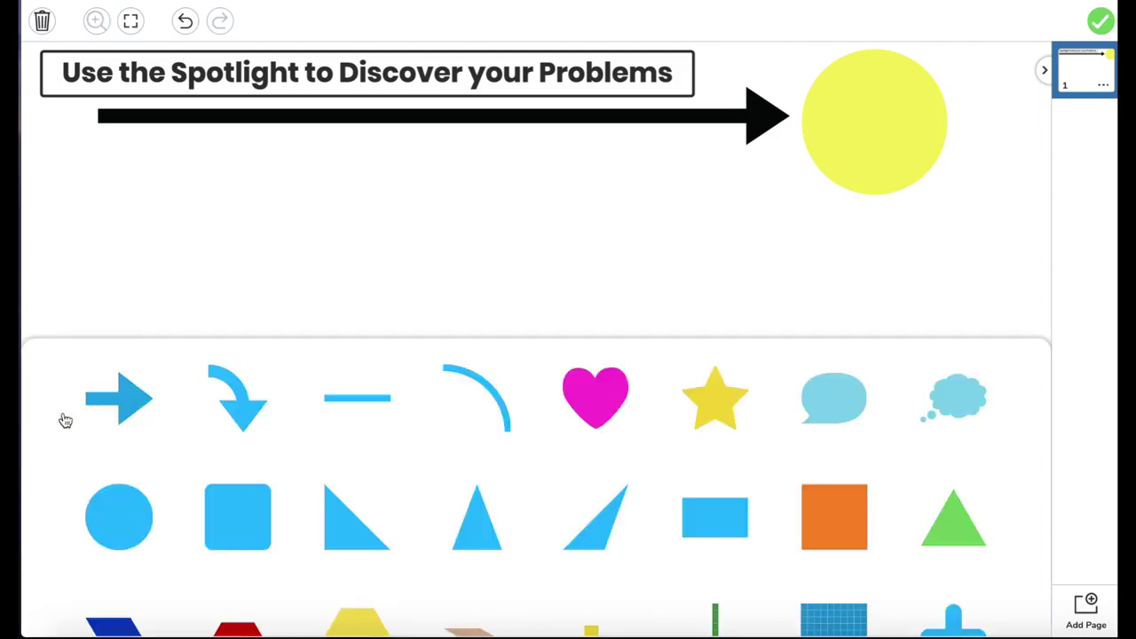
pyautogui.scroll(-2, 530, 380)
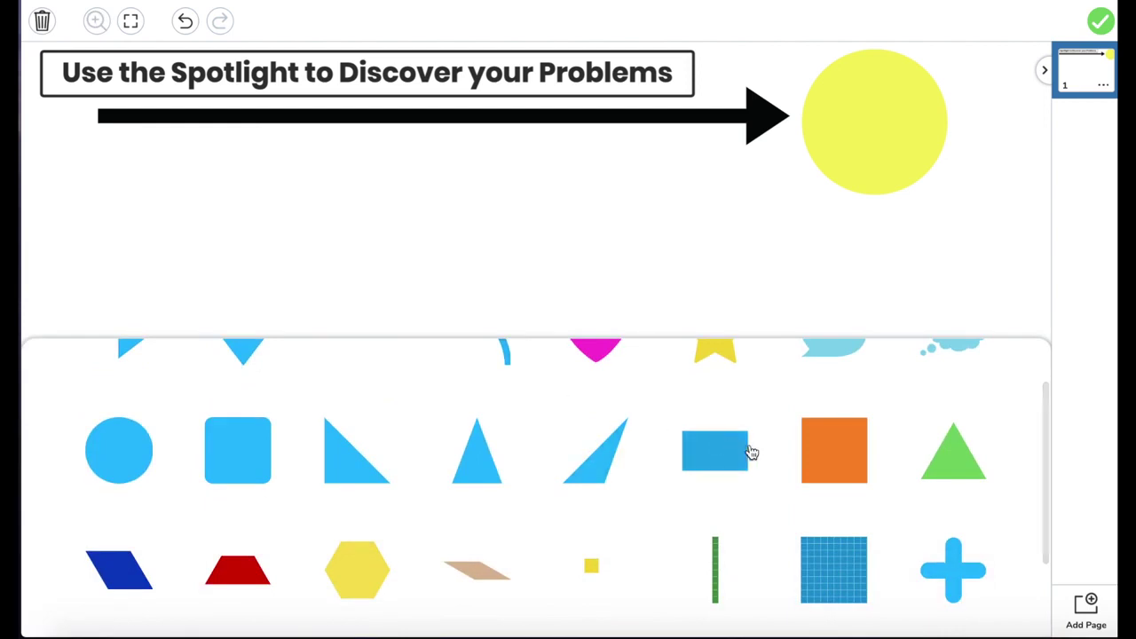
pyautogui.click(813, 454)
pyautogui.click(678, 257)
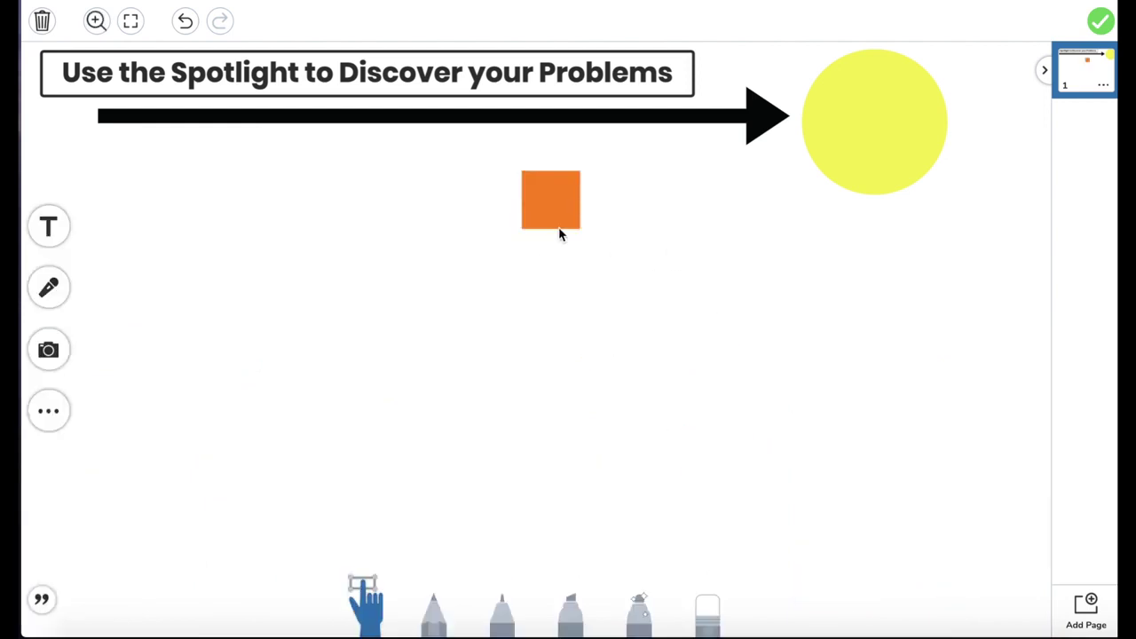
pyautogui.click(546, 209)
# Step: Enlarge the square on the left beneath the arrow and colour it purple
pyautogui.moveTo(517, 207); pyautogui.dragTo(317, 305)
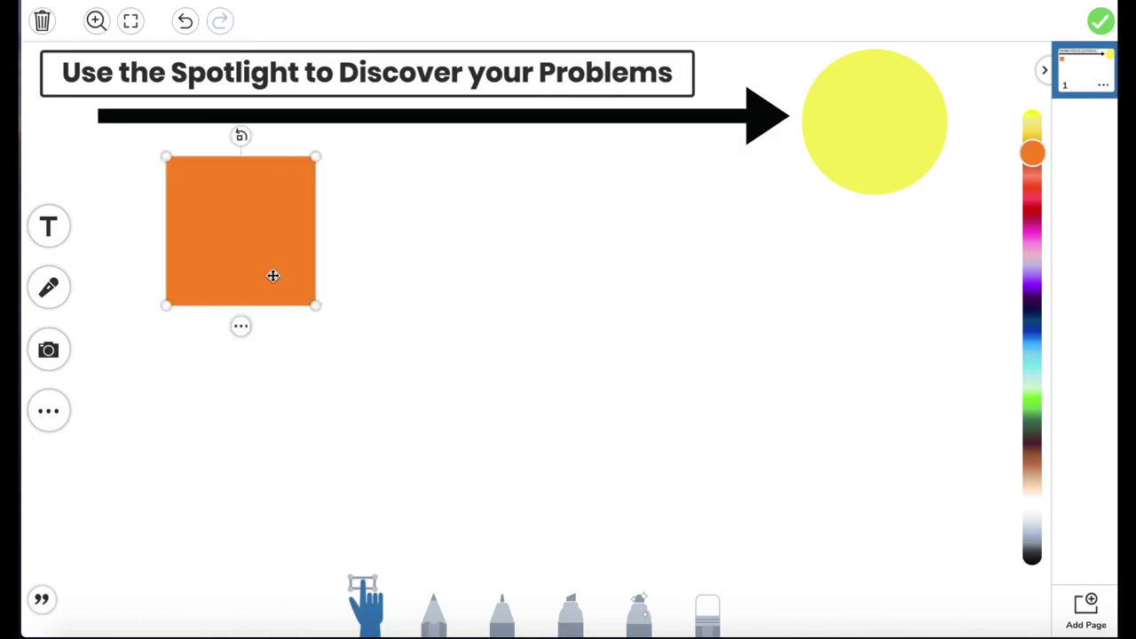
pyautogui.moveTo(272, 274); pyautogui.dragTo(226, 272)
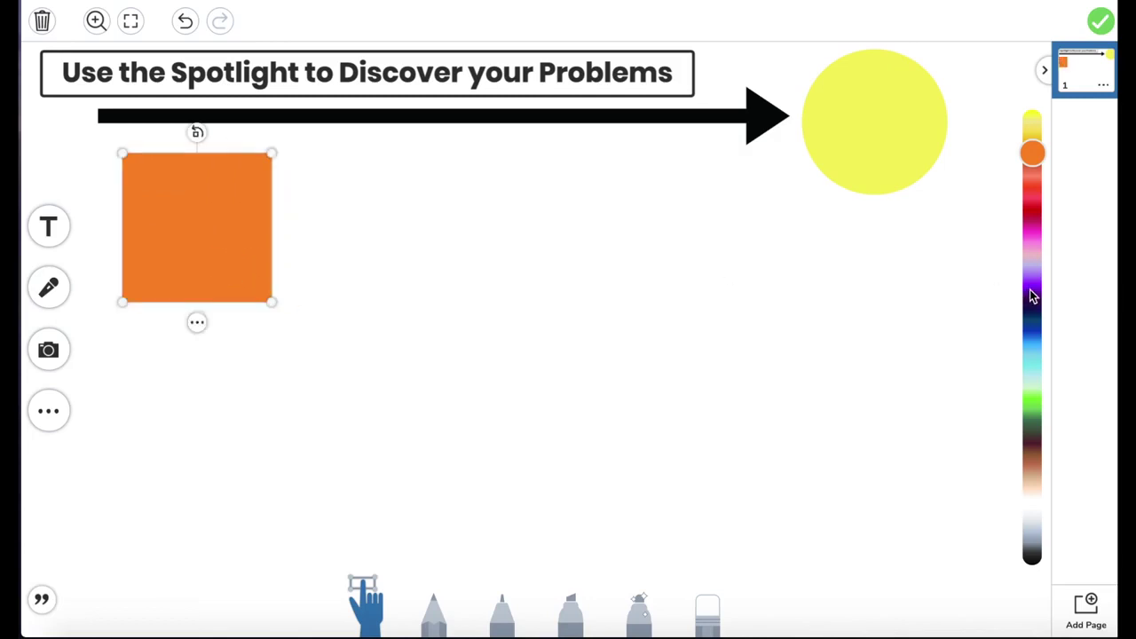
pyautogui.moveTo(1028, 296); pyautogui.dragTo(1032, 294)
pyautogui.click(795, 370)
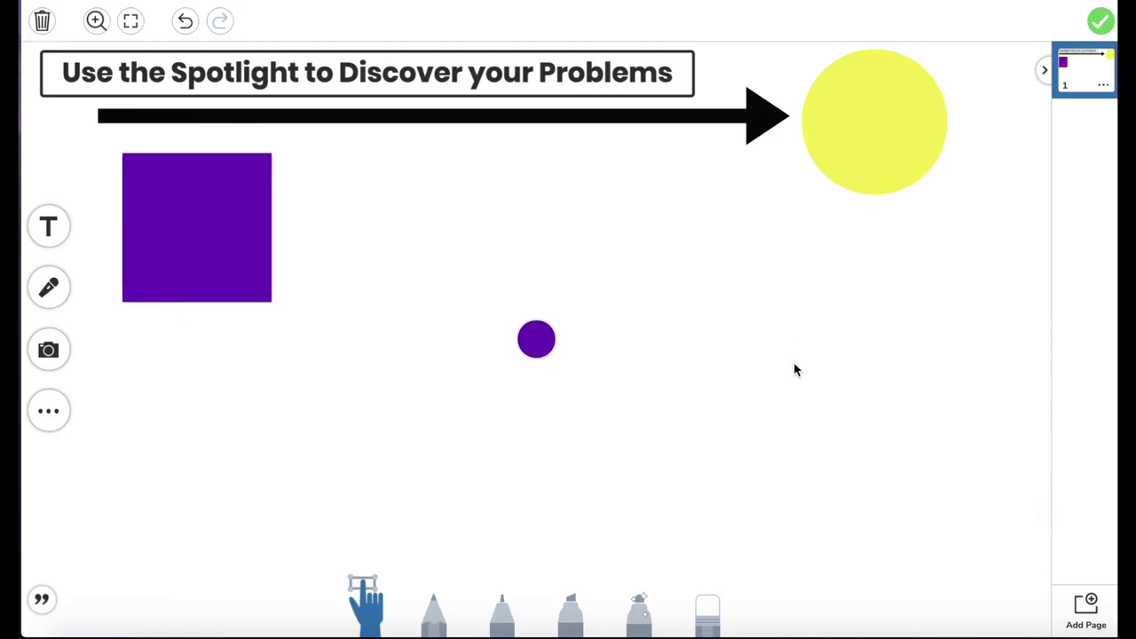
pyautogui.click(179, 288)
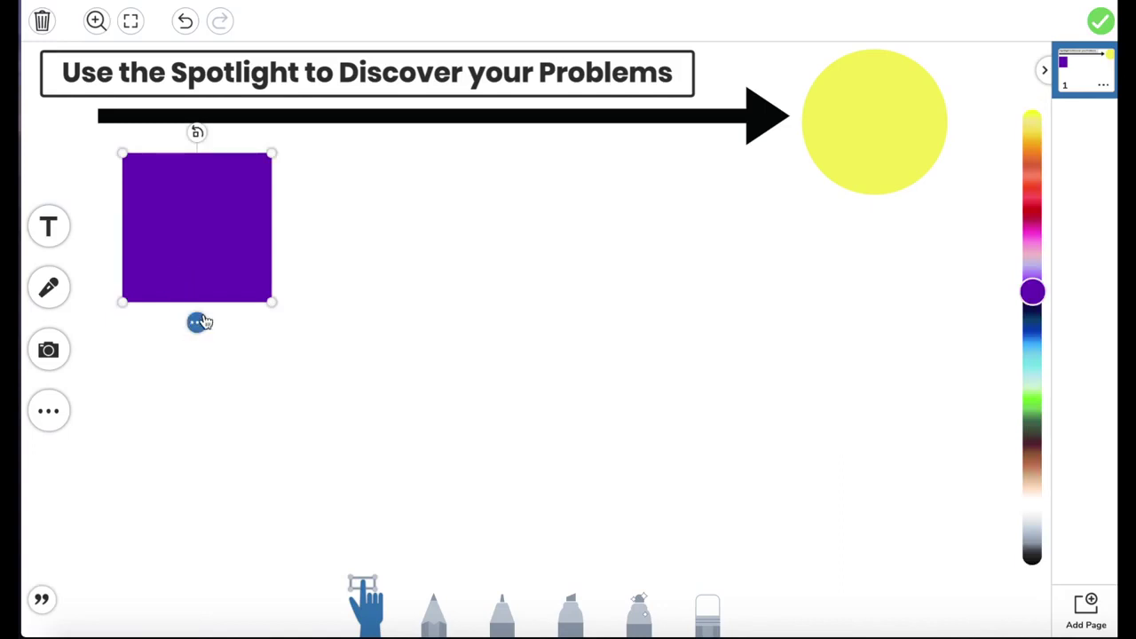
pyautogui.click(199, 325)
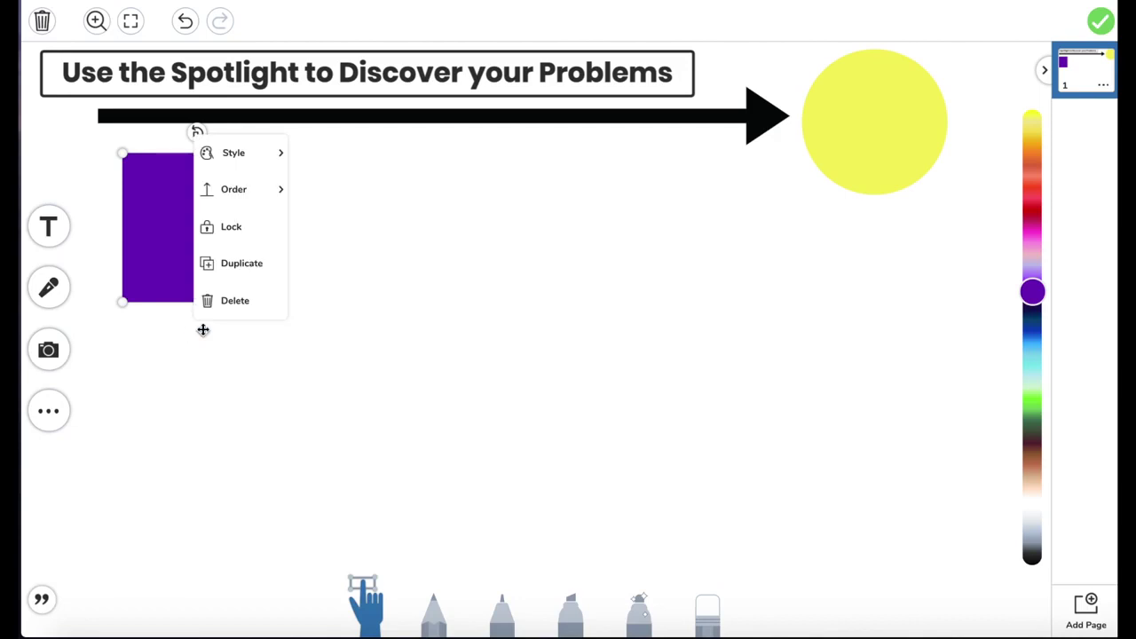
# Step: Duplicate the purple square repeatedly and arrange the copies in two rows of five
pyautogui.click(254, 260)
pyautogui.moveTo(370, 271); pyautogui.dragTo(880, 268)
pyautogui.hotkey('ctrl', 'd')
pyautogui.hotkey('ctrl', 'd')
pyautogui.hotkey('ctrl', 'd')
pyautogui.hotkey('ctrl', 'd')
pyautogui.moveTo(852, 337); pyautogui.dragTo(711, 436)
pyautogui.hotkey('ctrl', 'd')
pyautogui.moveTo(710, 436); pyautogui.dragTo(861, 453)
pyautogui.hotkey('ctrl', 'd')
pyautogui.hotkey('ctrl', 'd')
pyautogui.click(649, 564)
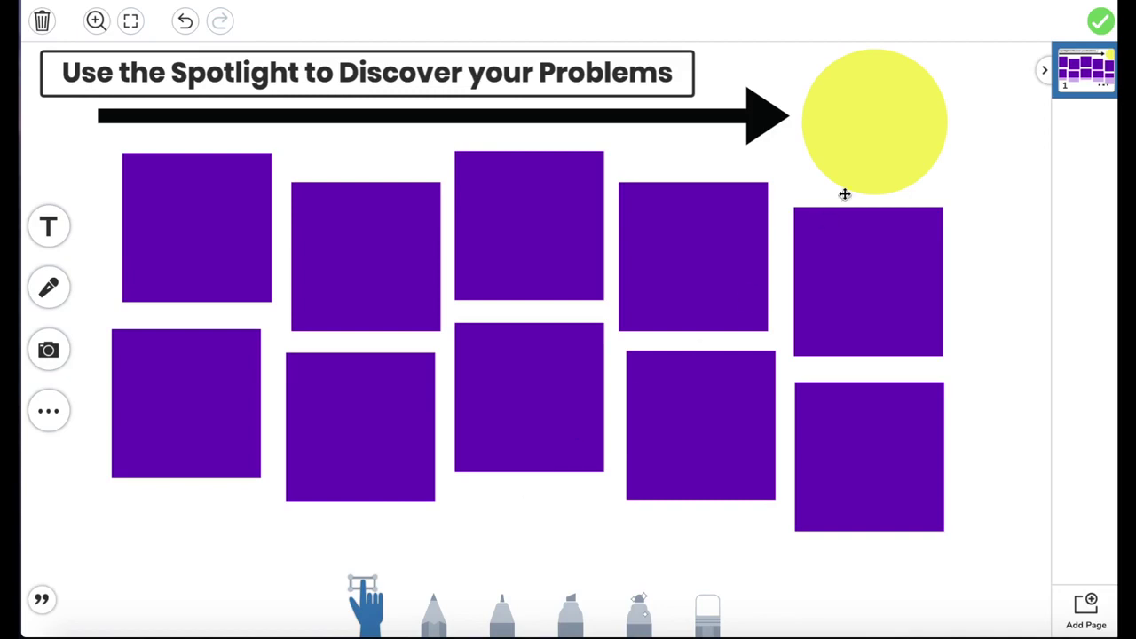
pyautogui.click(898, 134)
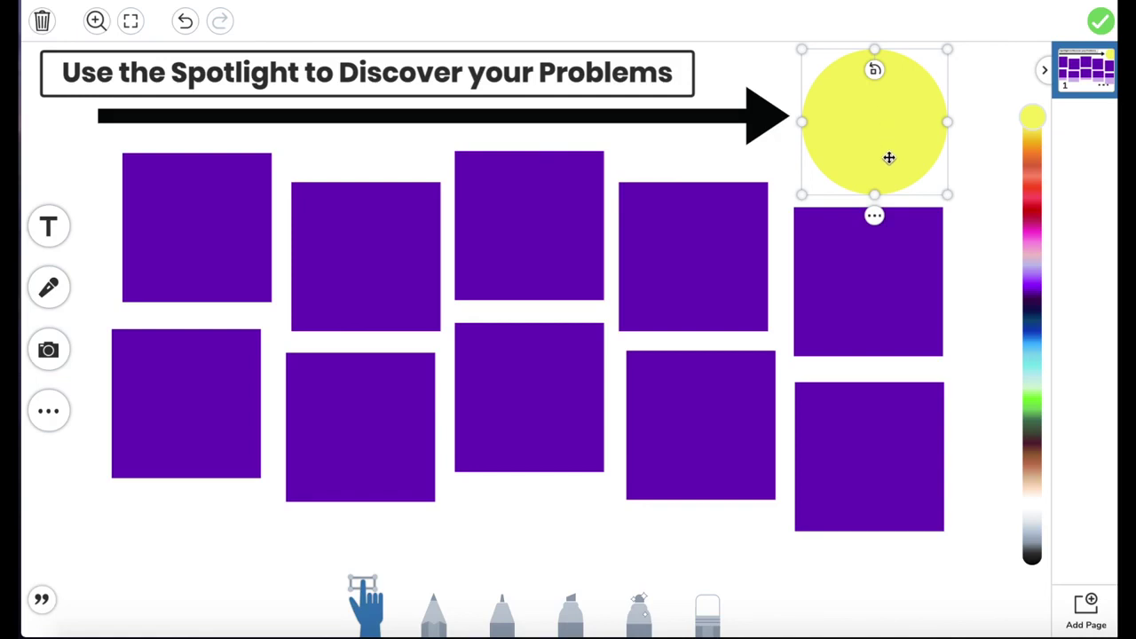
# Step: Bring the yellow circle to the front so it covers the purple squares
pyautogui.click(875, 218)
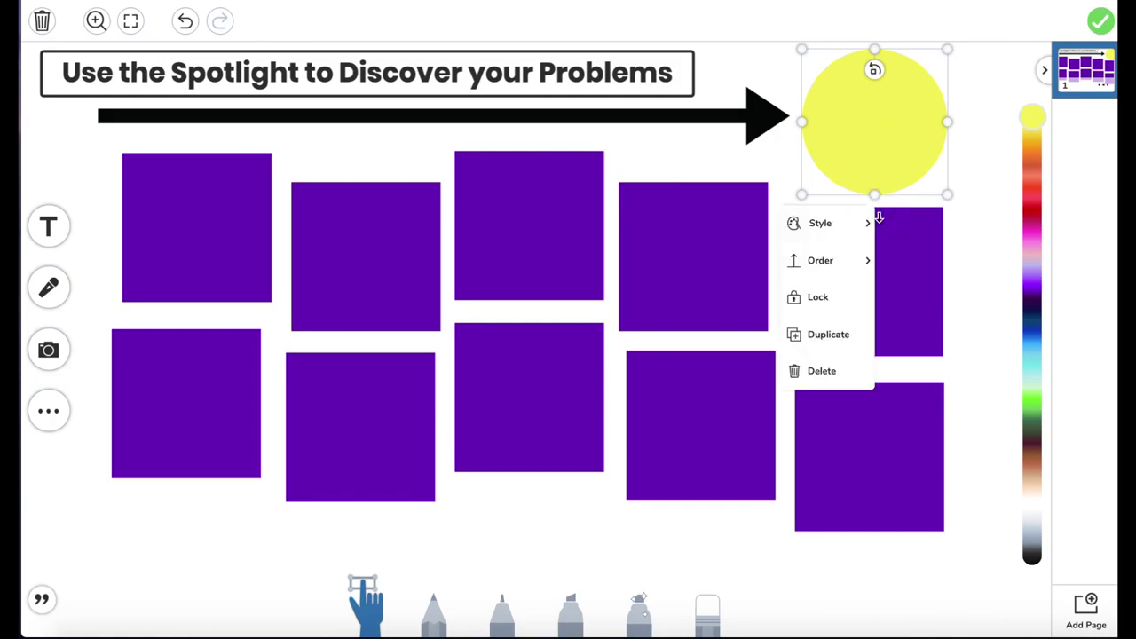
pyautogui.moveTo(853, 259)
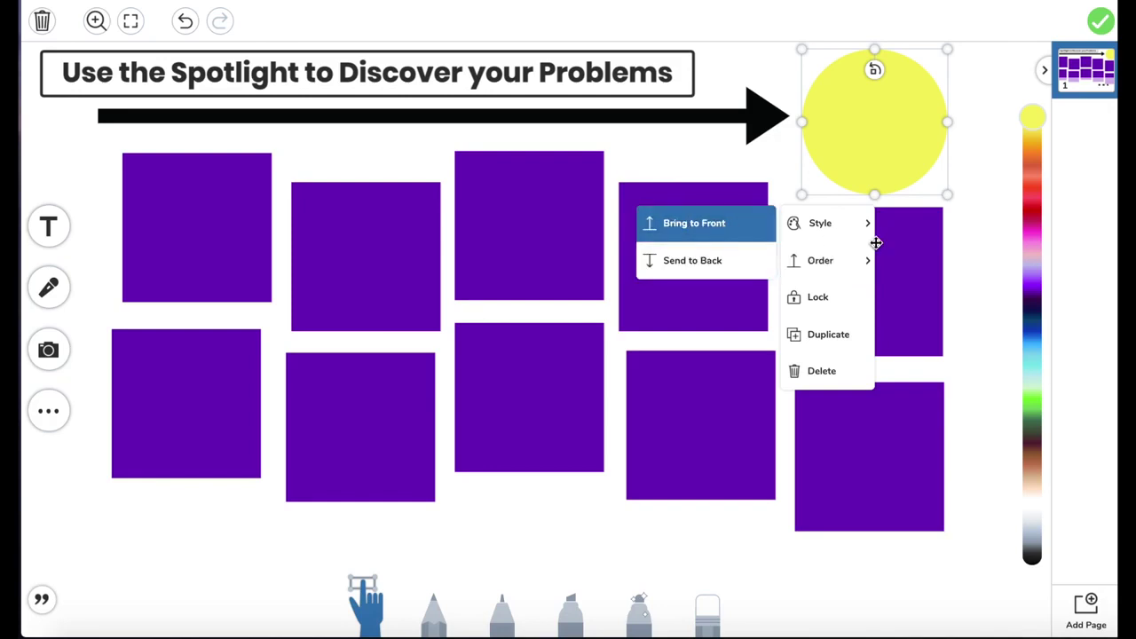
pyautogui.click(972, 279)
pyautogui.moveTo(922, 133)
pyautogui.mouseDown()
pyautogui.moveTo(882, 238)
pyautogui.moveTo(279, 329)
pyautogui.moveTo(648, 361)
pyautogui.moveTo(956, 435)
pyautogui.moveTo(271, 334)
pyautogui.moveTo(662, 294)
pyautogui.moveTo(887, 329)
pyautogui.moveTo(921, 134)
pyautogui.mouseUp()
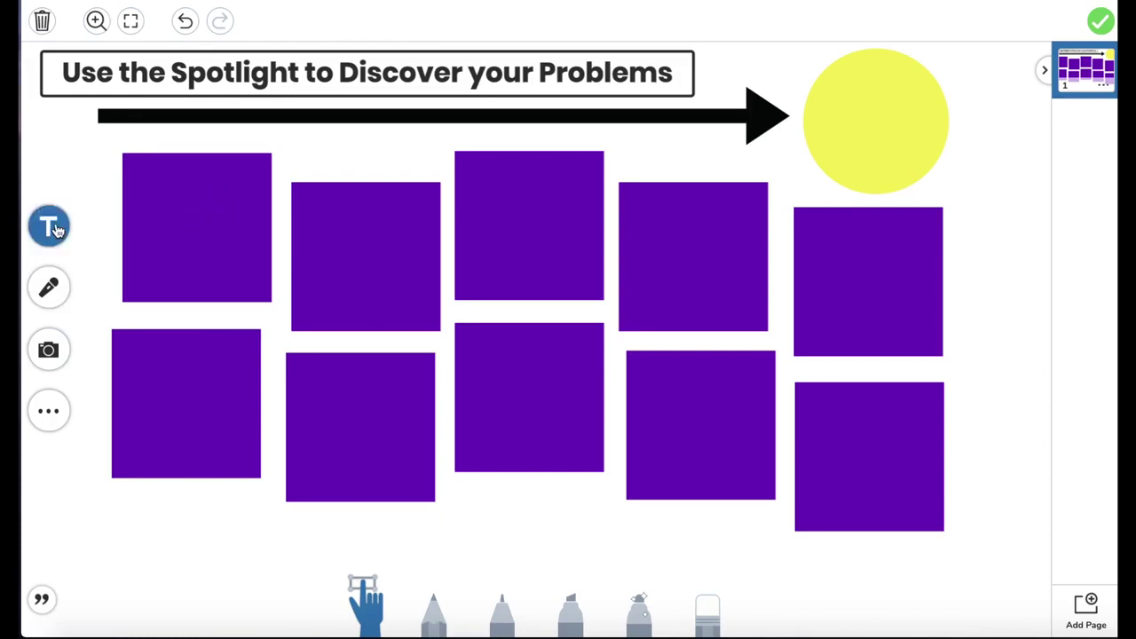
# Step: Add a narrow, plain-style text box reading '6 + 7' above the second purple square
pyautogui.click(55, 230)
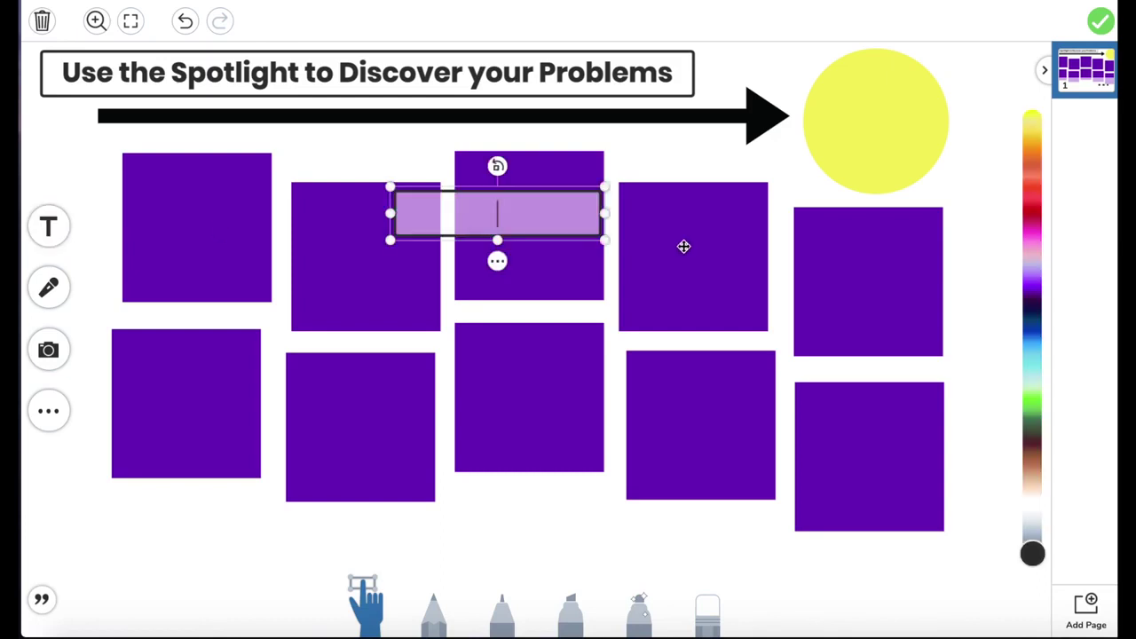
pyautogui.moveTo(570, 209); pyautogui.dragTo(486, 211)
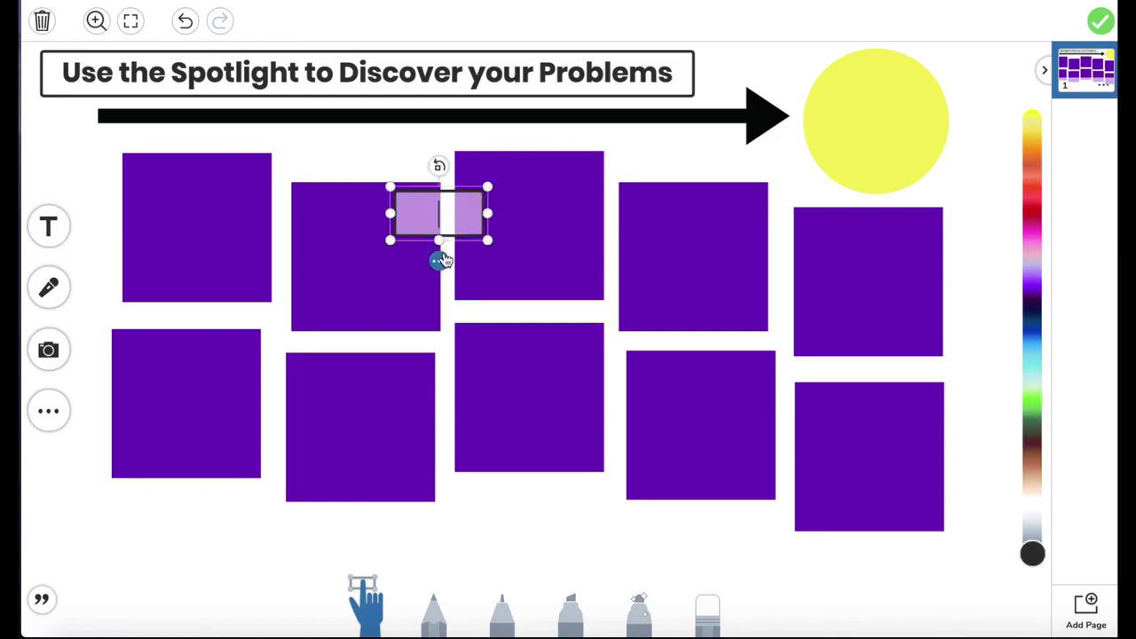
pyautogui.click(438, 253)
pyautogui.click(499, 272)
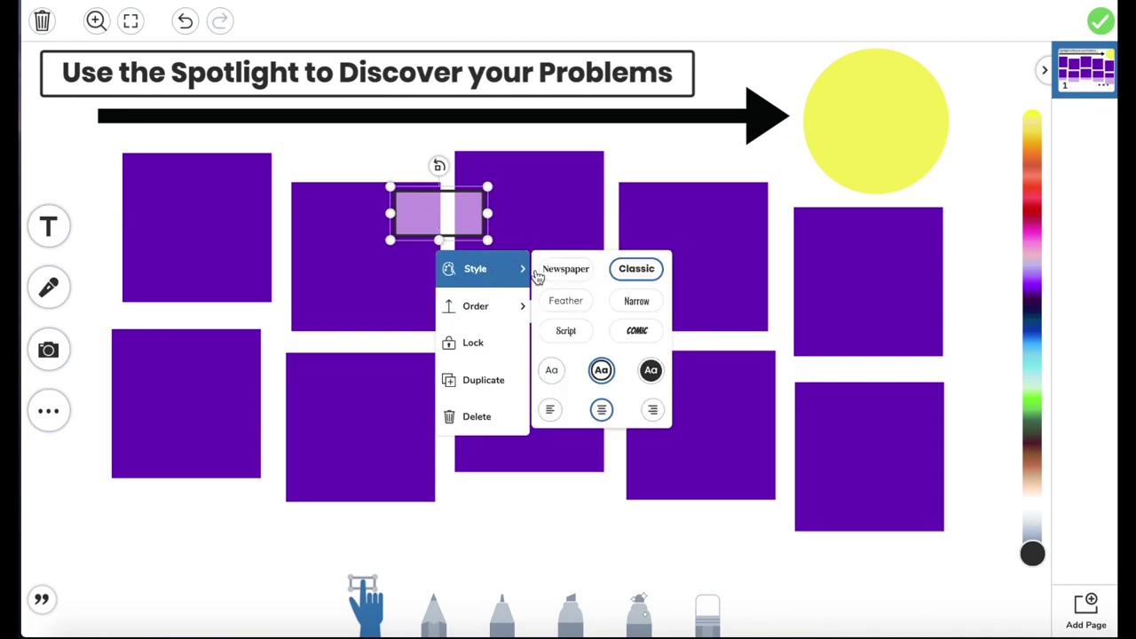
pyautogui.click(552, 372)
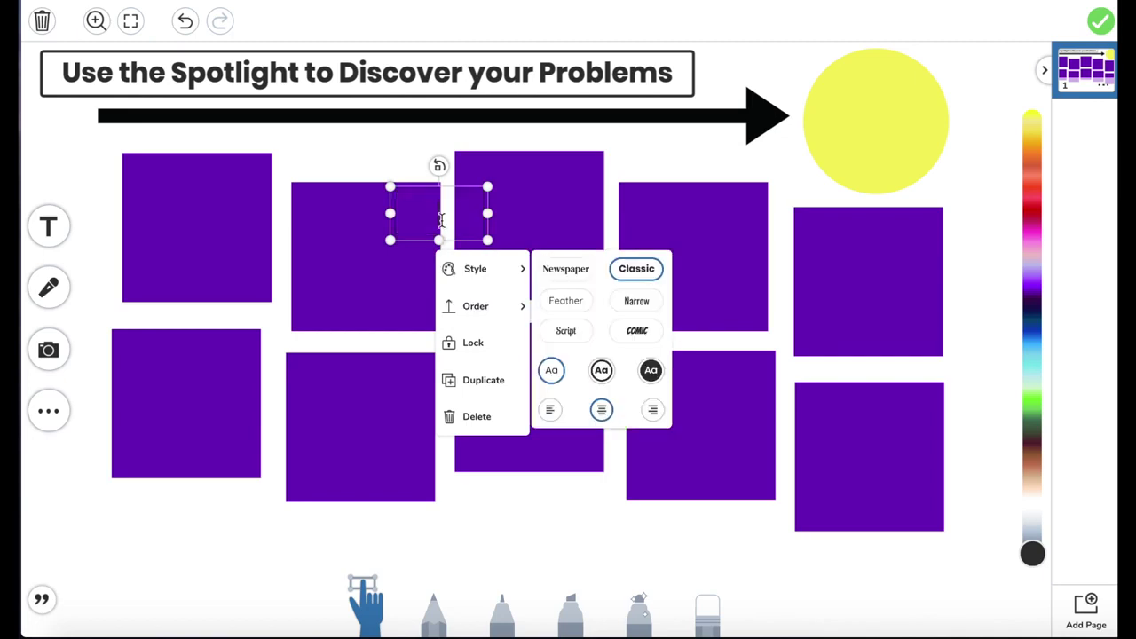
pyautogui.click(423, 193)
pyautogui.moveTo(436, 198); pyautogui.dragTo(343, 139)
pyautogui.click(348, 145)
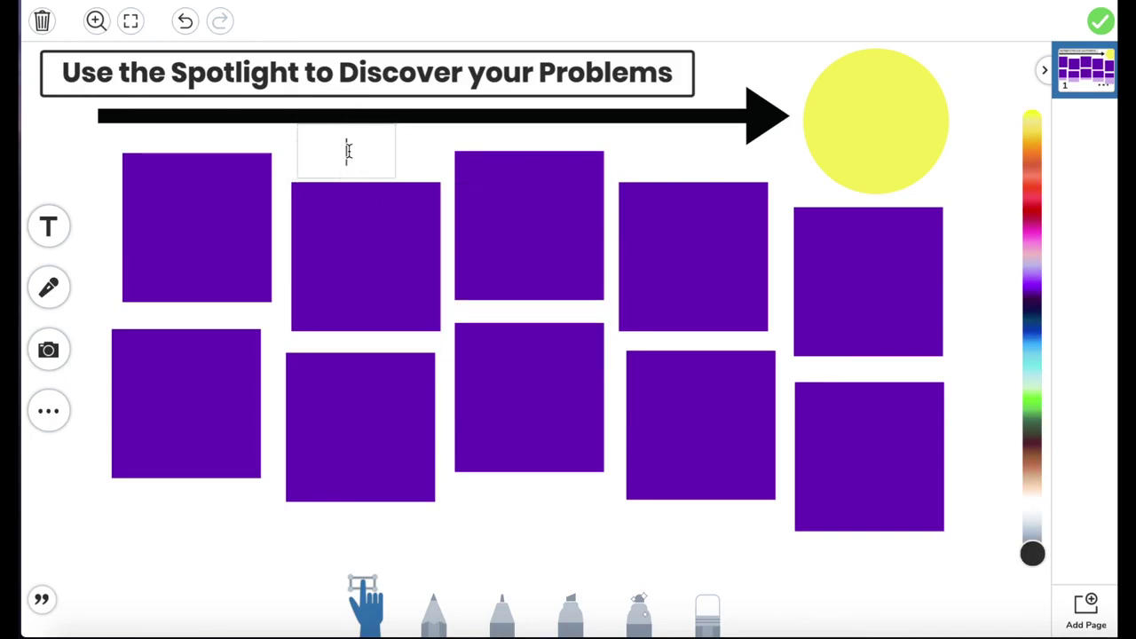
pyautogui.write('6 + 7')
pyautogui.click(414, 159)
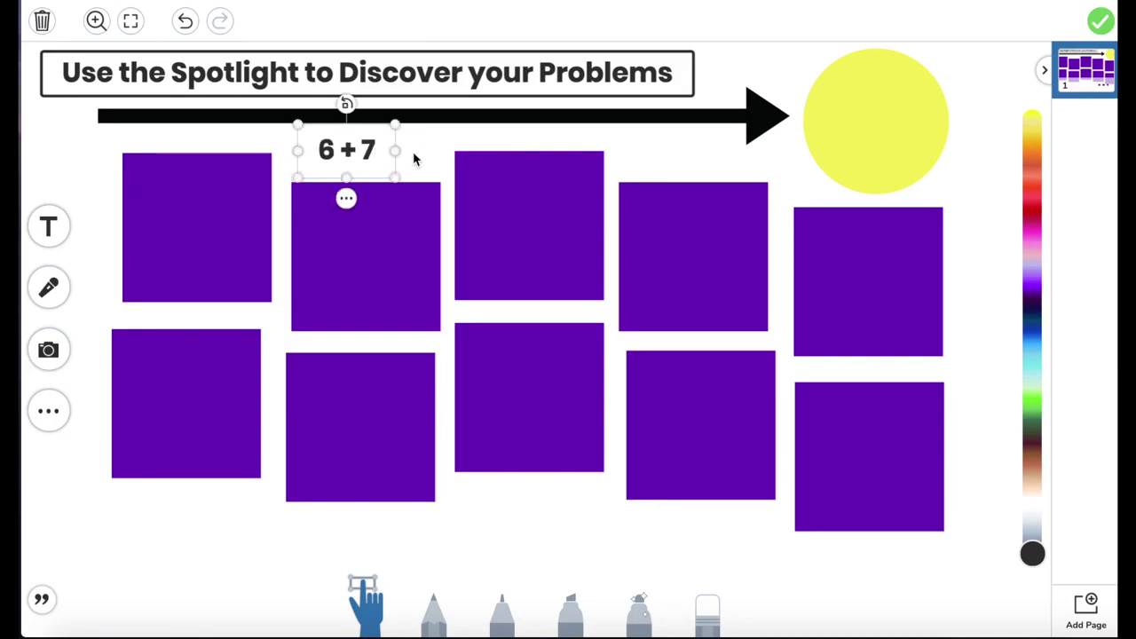
# Step: Enlarge the '6 + 7' text, drop it on the top-left square, and colour it purple
pyautogui.moveTo(376, 154); pyautogui.dragTo(266, 258)
pyautogui.moveTo(228, 207); pyautogui.dragTo(225, 217)
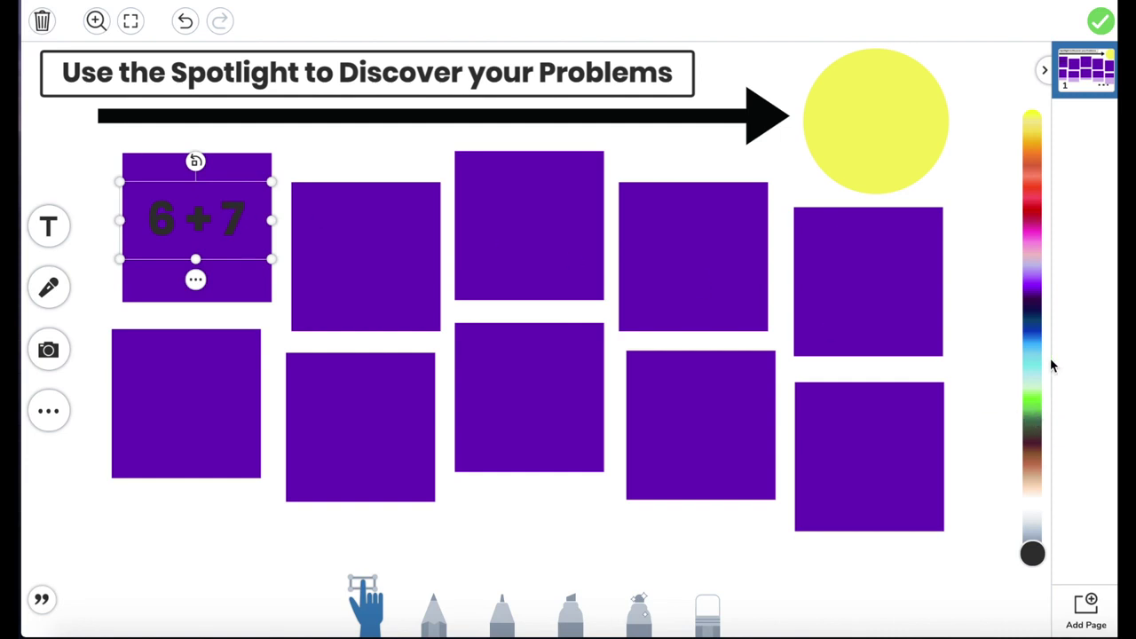
pyautogui.click(1033, 310)
pyautogui.moveTo(1033, 310); pyautogui.dragTo(1035, 295)
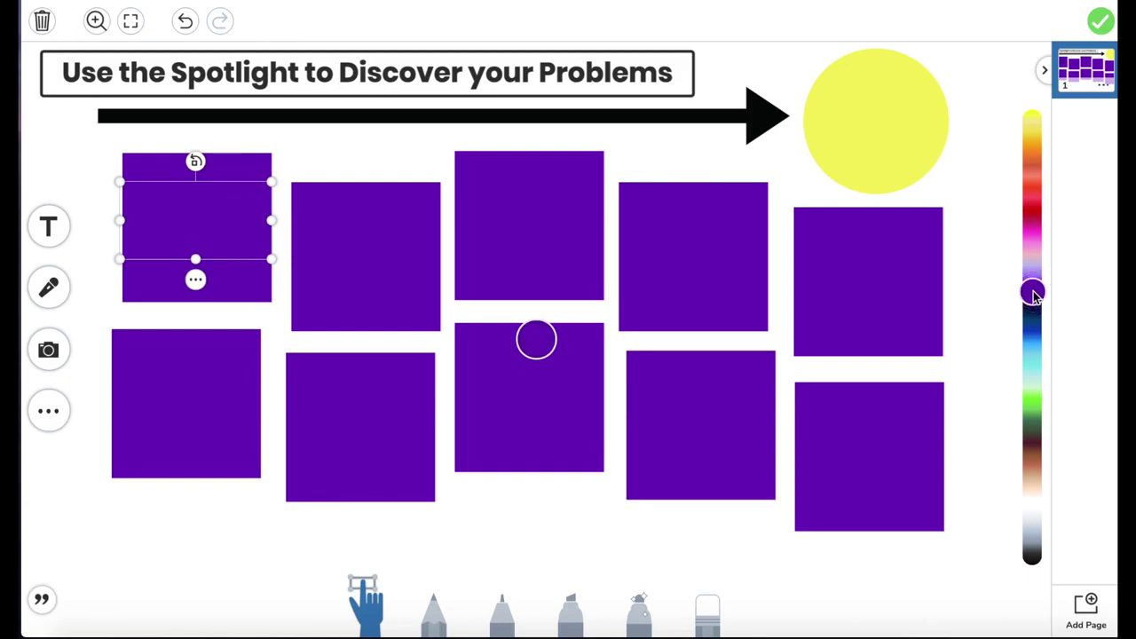
pyautogui.click(979, 297)
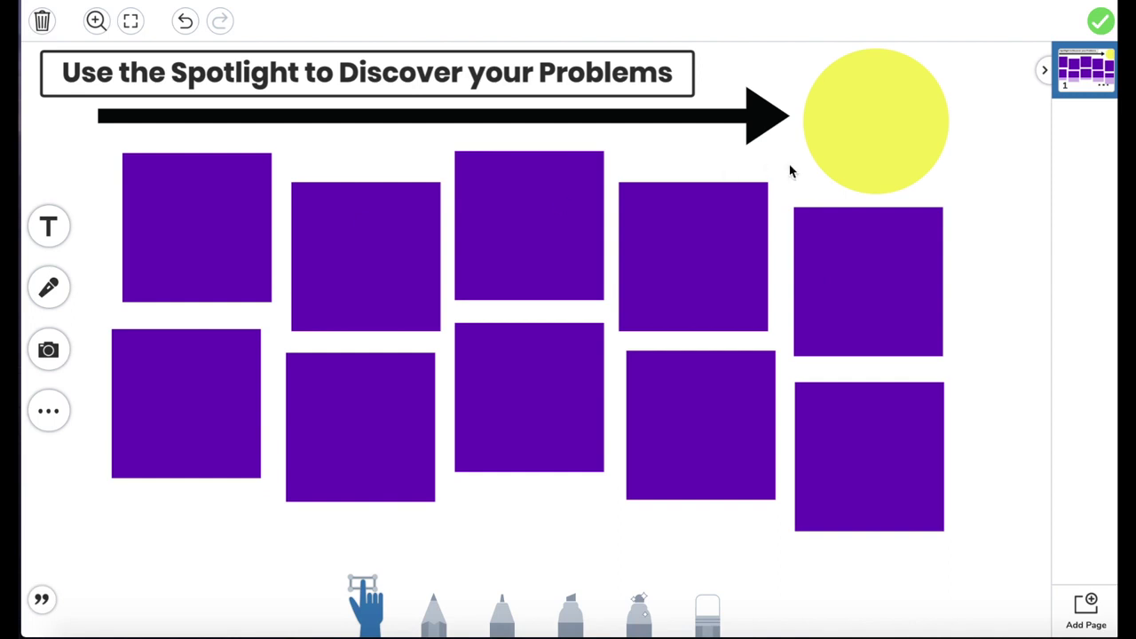
# Step: Test the yellow spotlight over the squares, then drag the hidden 6 + 7 problem into the bottom-left square
pyautogui.click(904, 142)
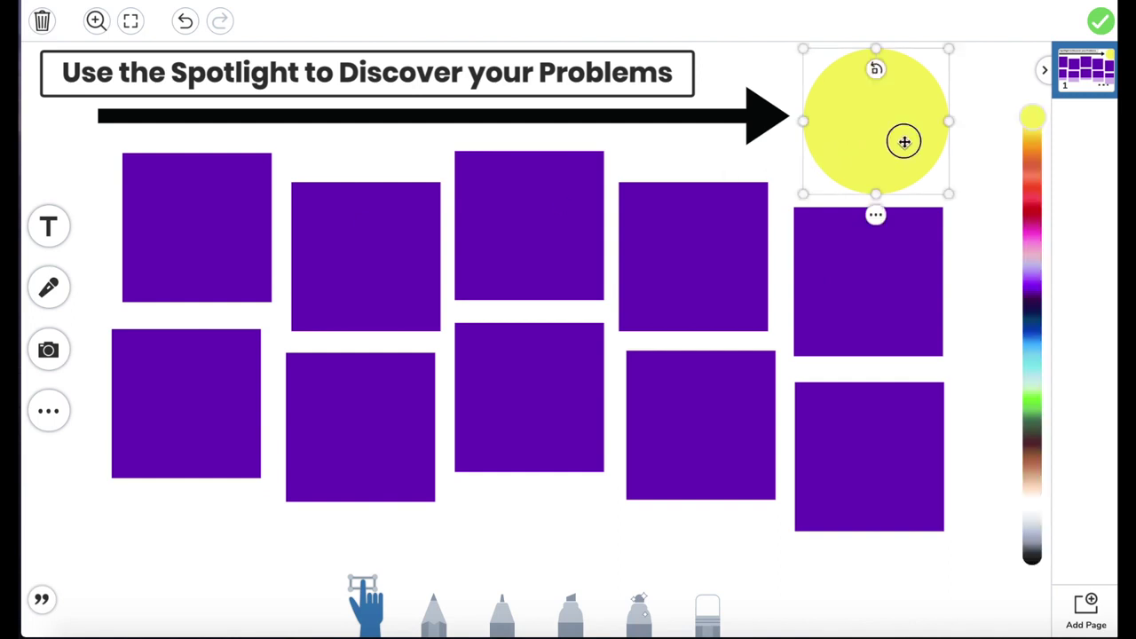
pyautogui.moveTo(904, 142)
pyautogui.mouseDown()
pyautogui.moveTo(499, 200)
pyautogui.moveTo(485, 188)
pyautogui.moveTo(360, 190)
pyautogui.moveTo(228, 221)
pyautogui.moveTo(219, 246)
pyautogui.moveTo(910, 149)
pyautogui.moveTo(897, 129)
pyautogui.mouseUp()
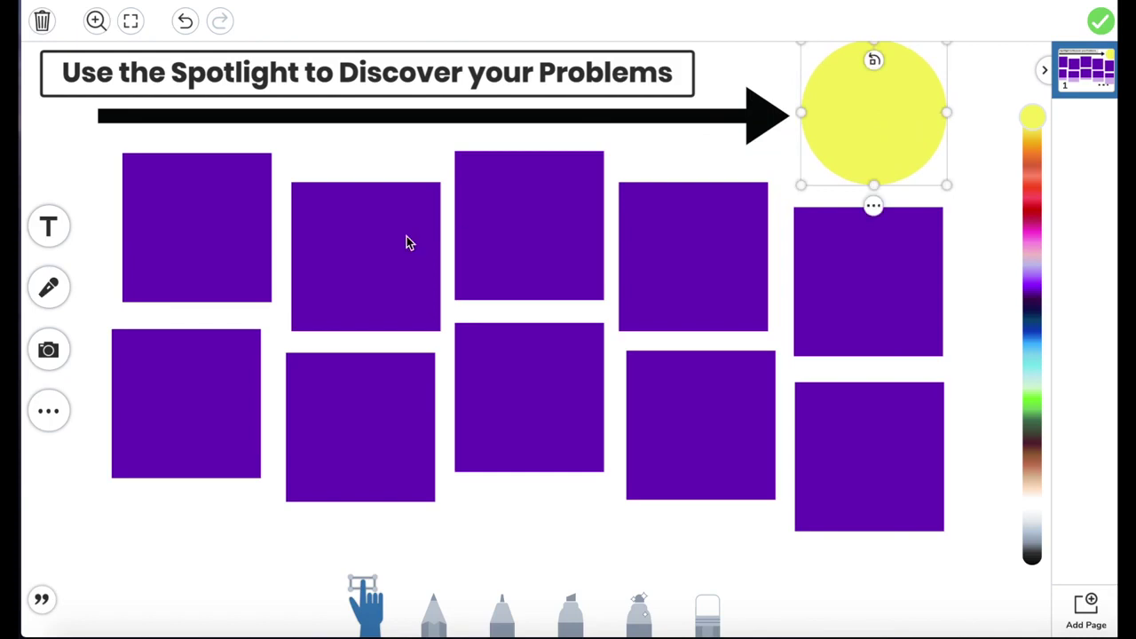
pyautogui.moveTo(250, 211); pyautogui.dragTo(230, 547)
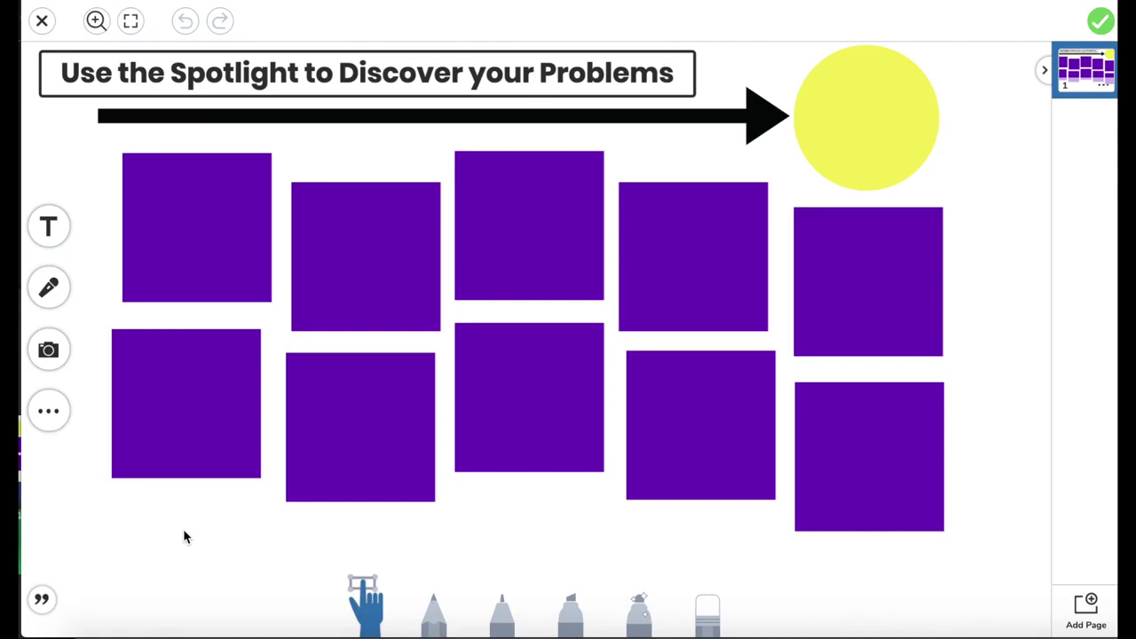
# Step: Finish the template, save Addition Find, assign it to 1 class (Seesaw Training), and open that class
pyautogui.click(1101, 22)
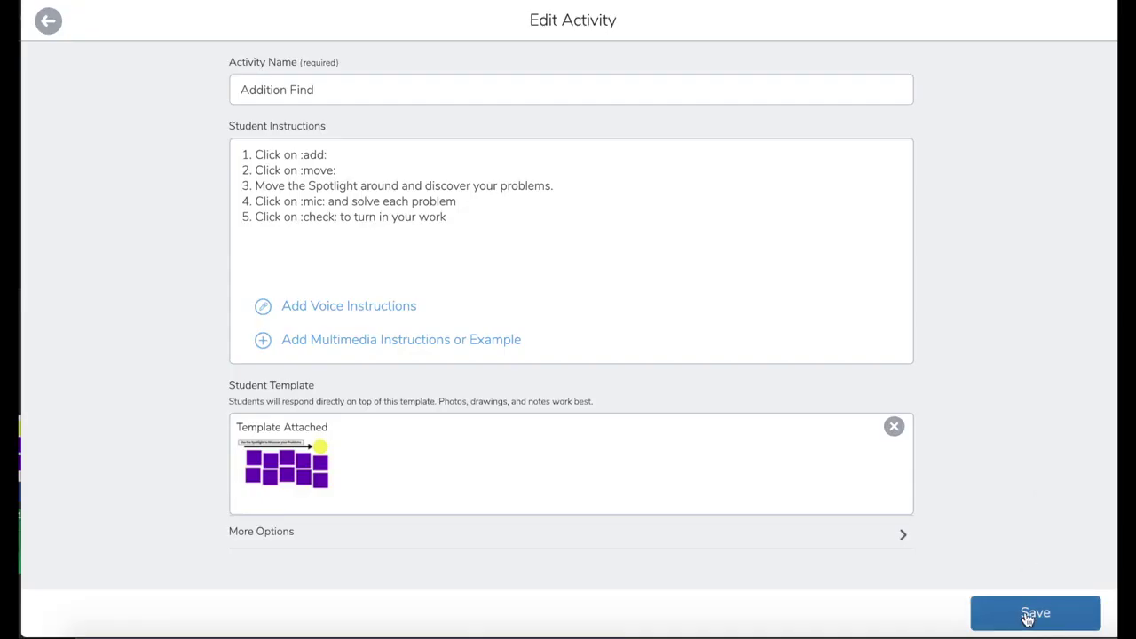
pyautogui.click(1029, 616)
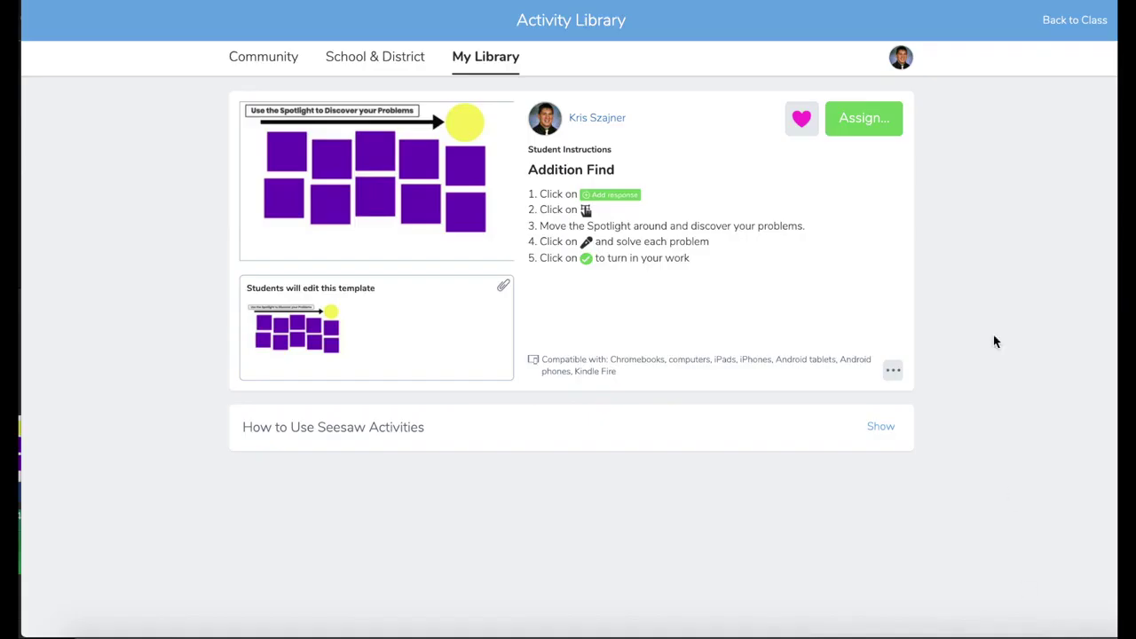
pyautogui.click(888, 127)
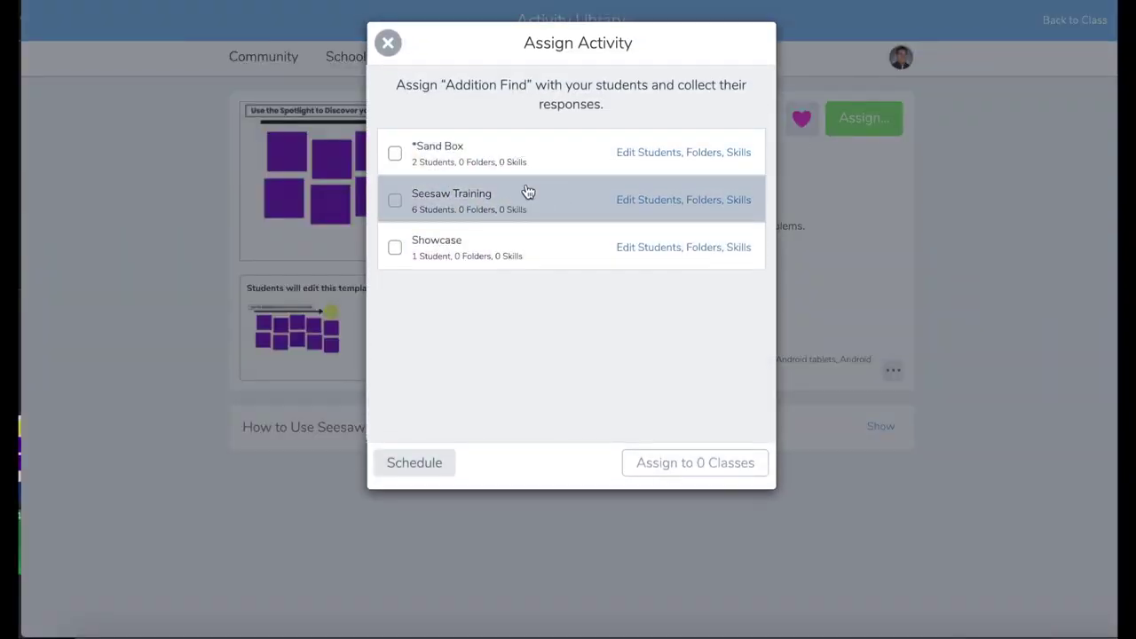
pyautogui.click(527, 192)
pyautogui.click(675, 466)
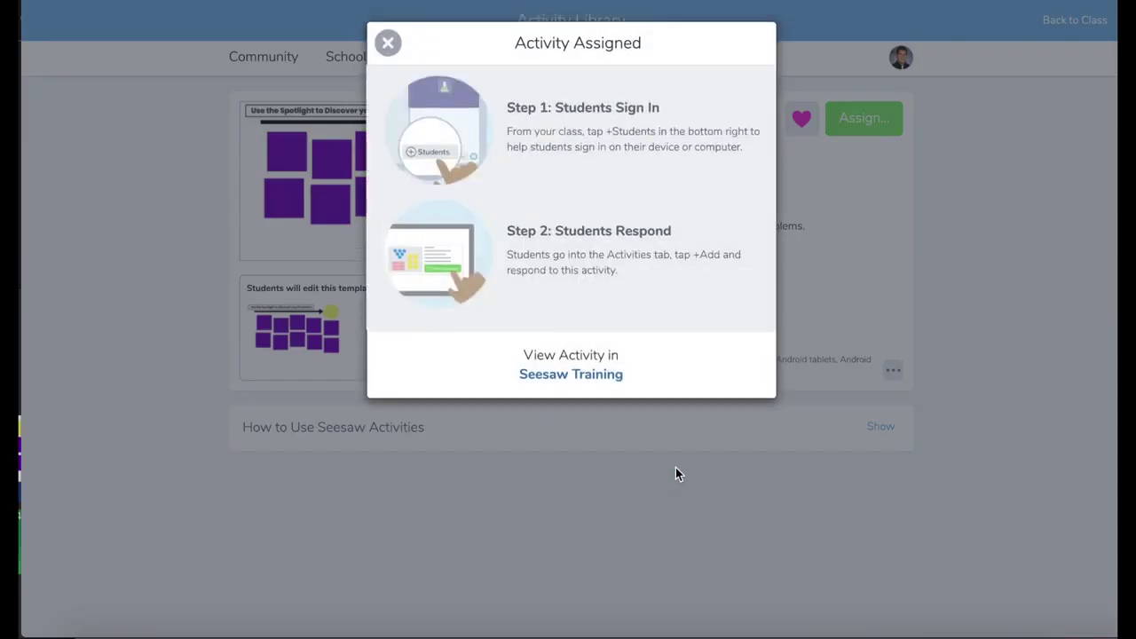
pyautogui.click(583, 379)
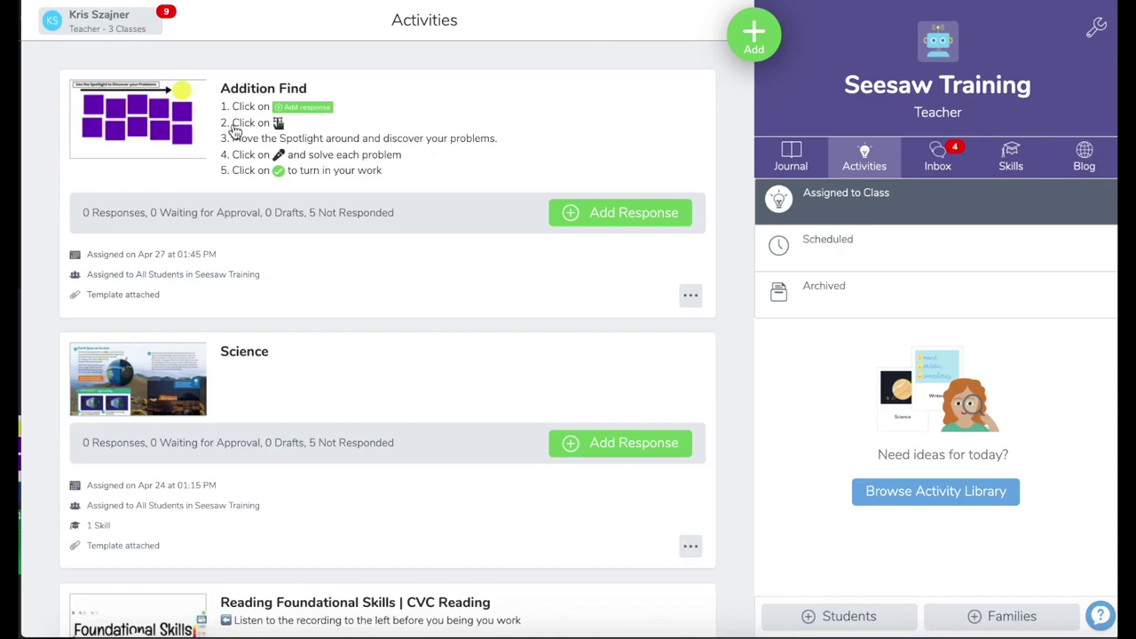
# Step: Start a new response to Addition Find as one of the students
pyautogui.click(672, 225)
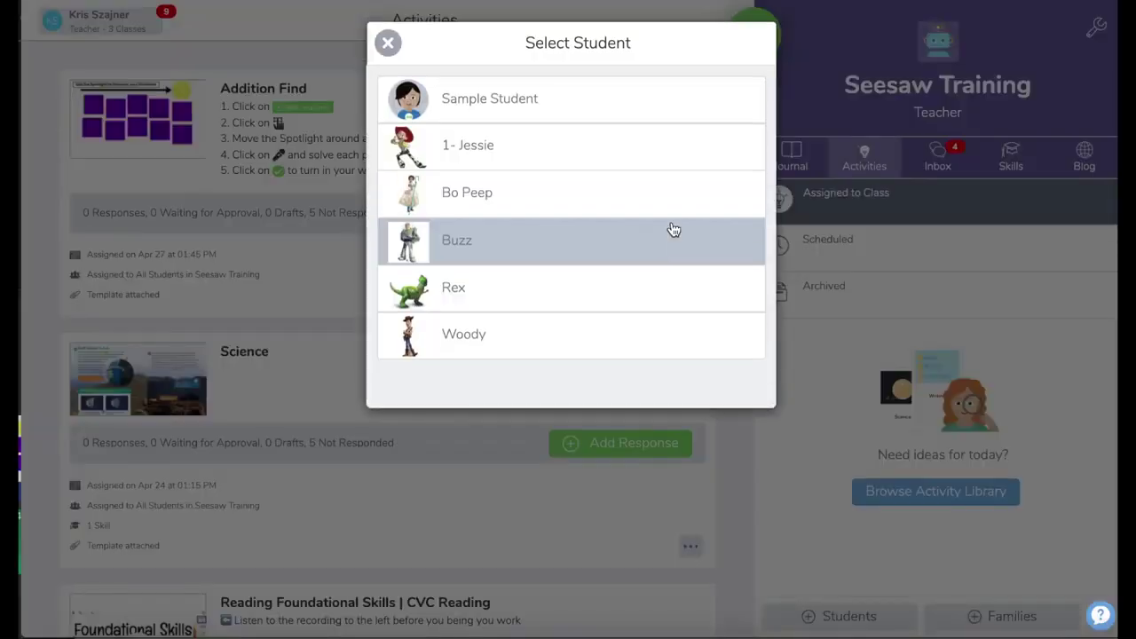
pyautogui.click(671, 229)
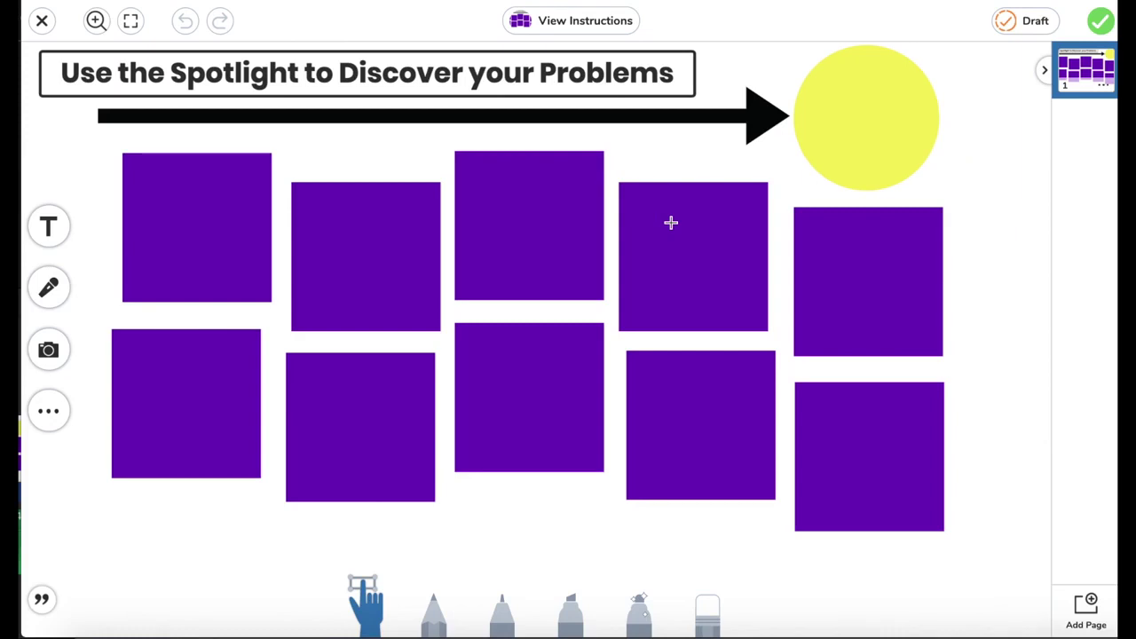
pyautogui.click(51, 289)
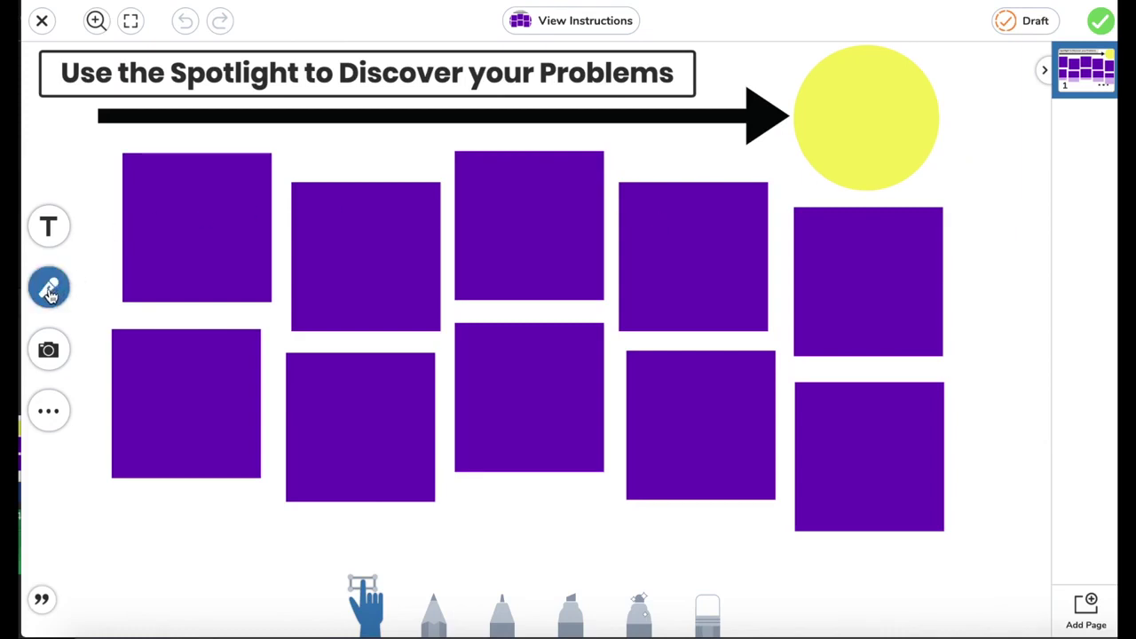
# Step: Slide the yellow spotlight across the purple squares to reveal problems like 5 + 5, then deselect it
pyautogui.click(930, 116)
pyautogui.moveTo(930, 116); pyautogui.dragTo(931, 282)
pyautogui.moveTo(708, 308); pyautogui.dragTo(930, 119)
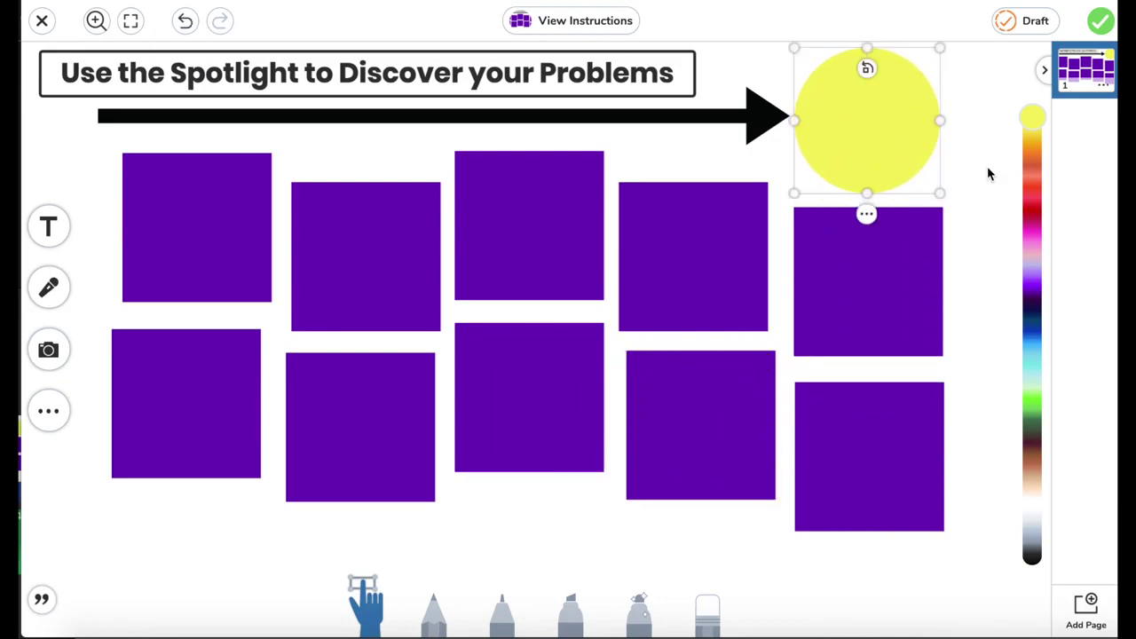
pyautogui.click(988, 173)
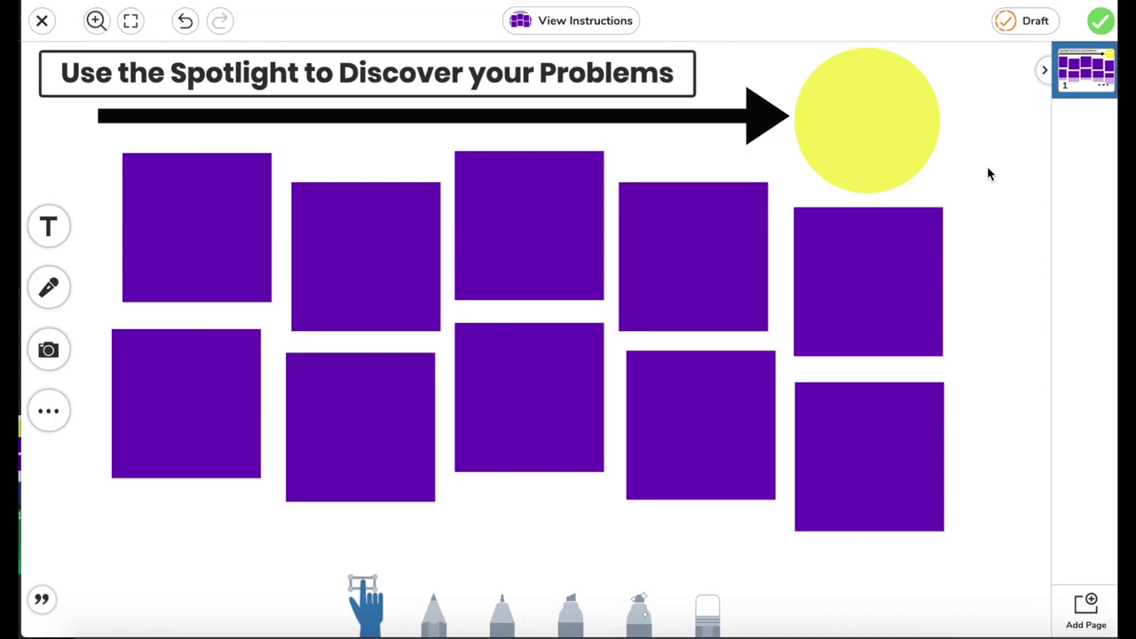